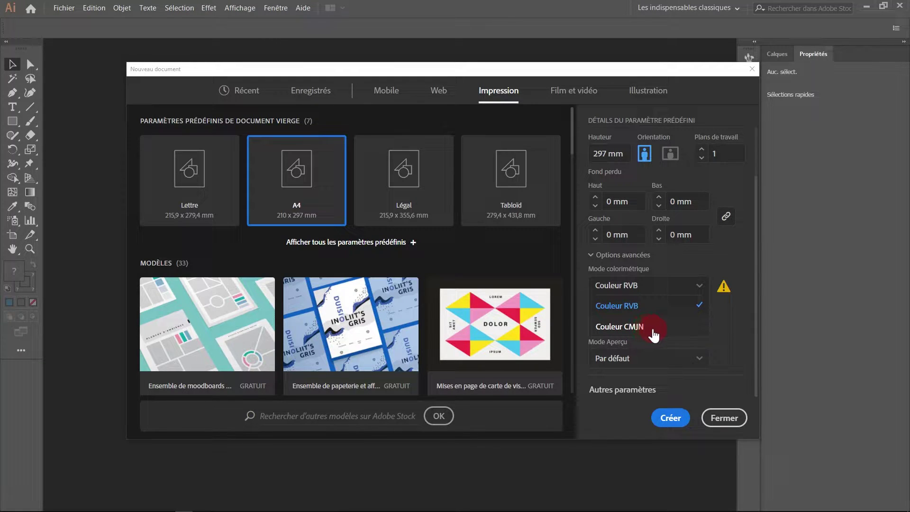
Step: Create a landscape A4 print document with the RGB colour mode (Couleur RVB)
click(648, 305)
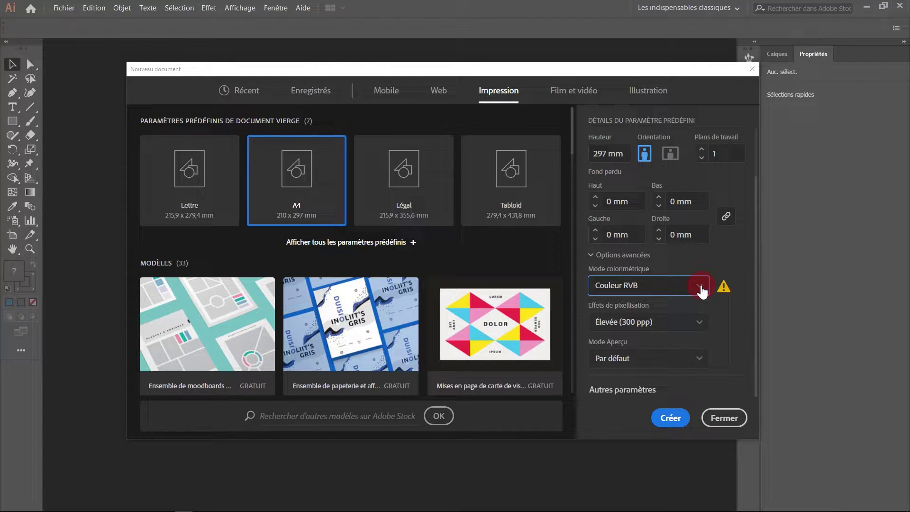
click(671, 154)
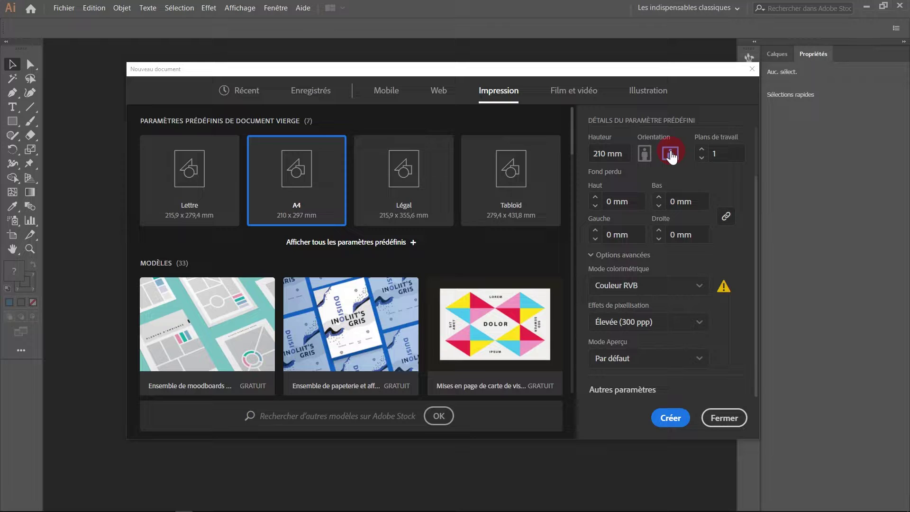
click(670, 418)
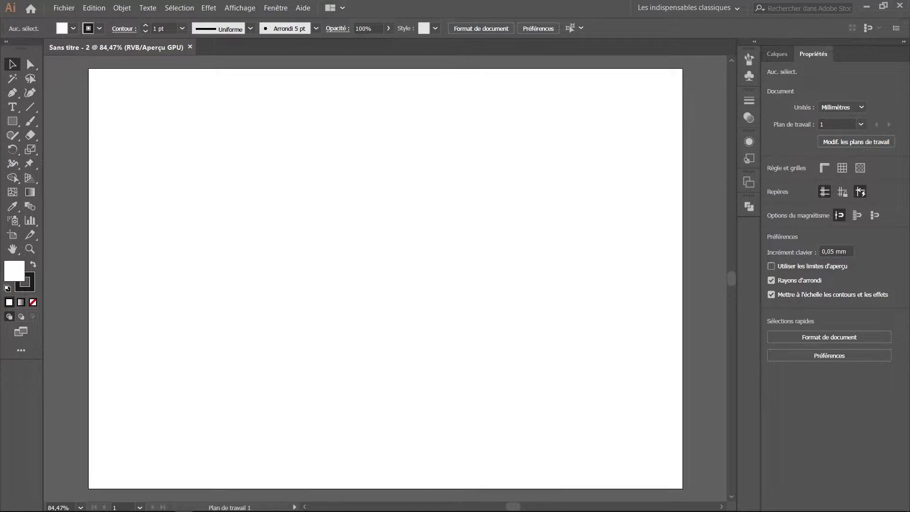
Step: Draw a rectangle about 26 × 23 mm near the artboard's upper-left corner and fill it with light blue
click(13, 122)
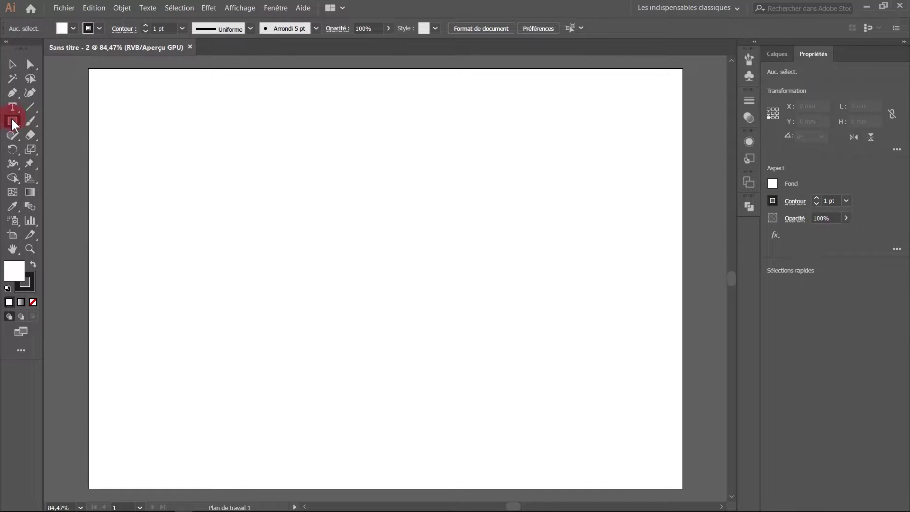
drag(146, 107, 198, 153)
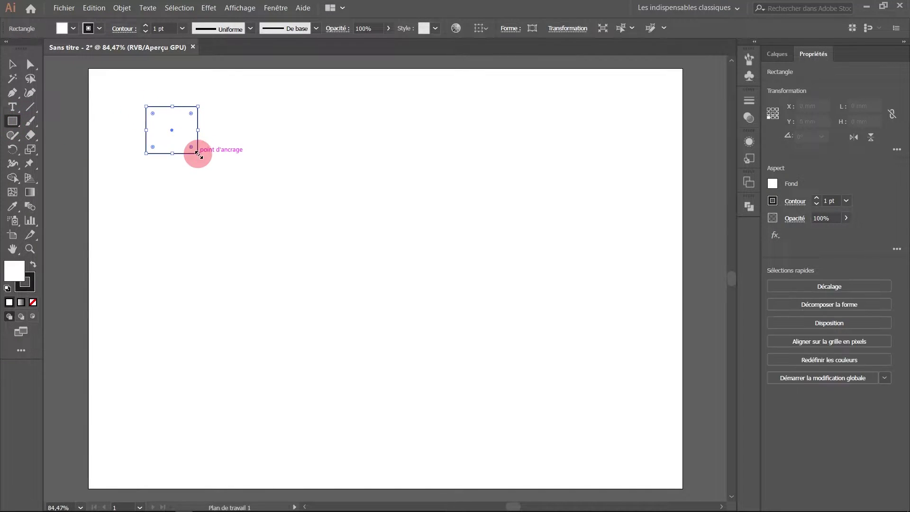
click(73, 28)
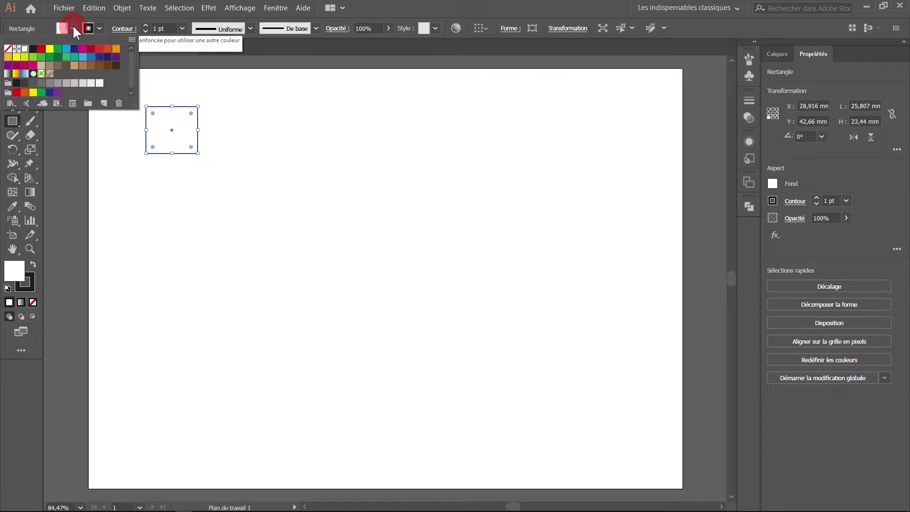
click(67, 50)
click(372, 8)
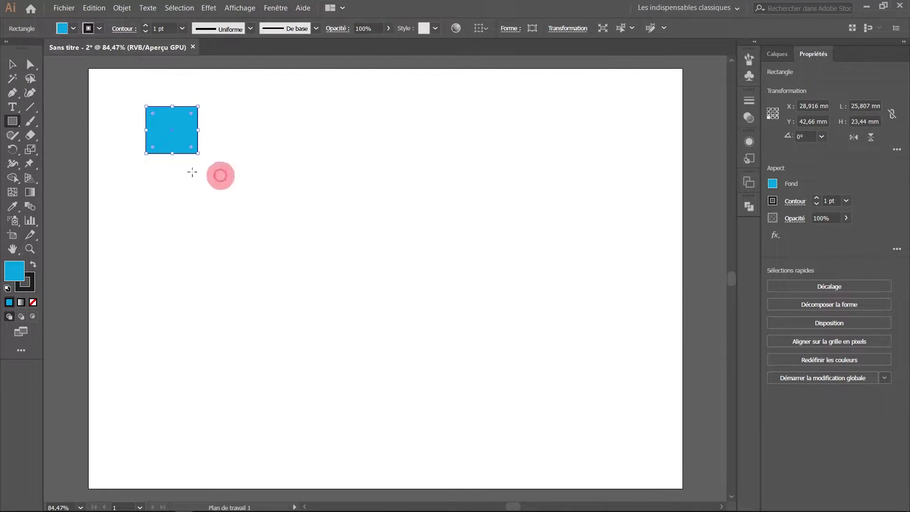
Step: Remove the outline from the small blue rectangle by setting its stroke to none
click(97, 27)
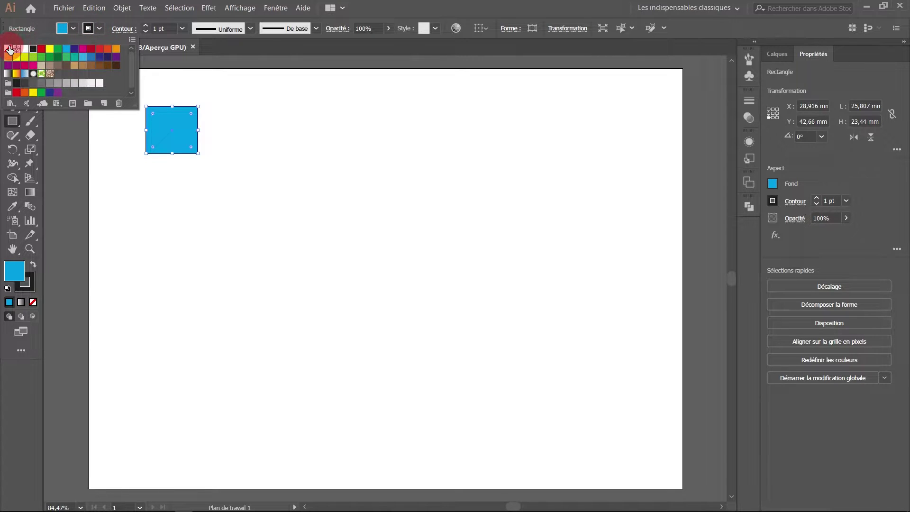
click(9, 53)
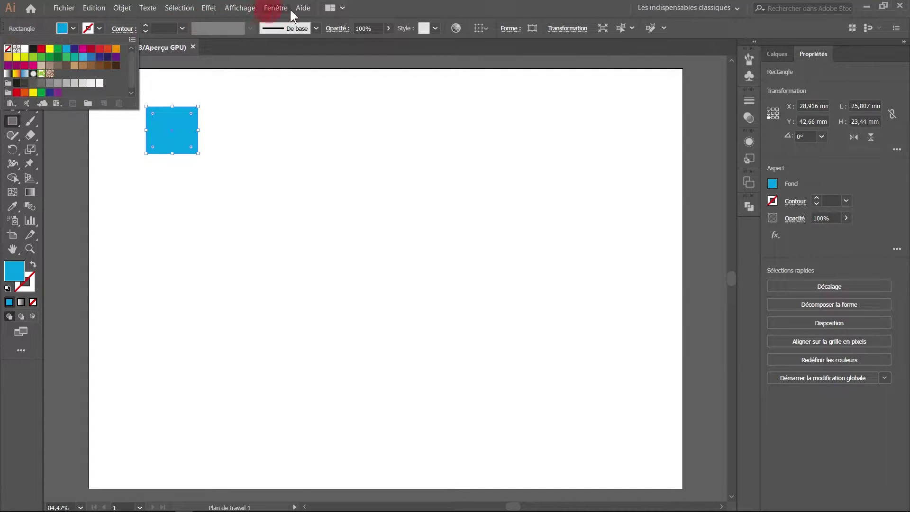
click(254, 15)
click(167, 231)
key(Escape)
Step: Draw a second rectangle about 139 × 89 mm in the middle of the artboard and give it a linear gradient
drag(278, 190, 556, 367)
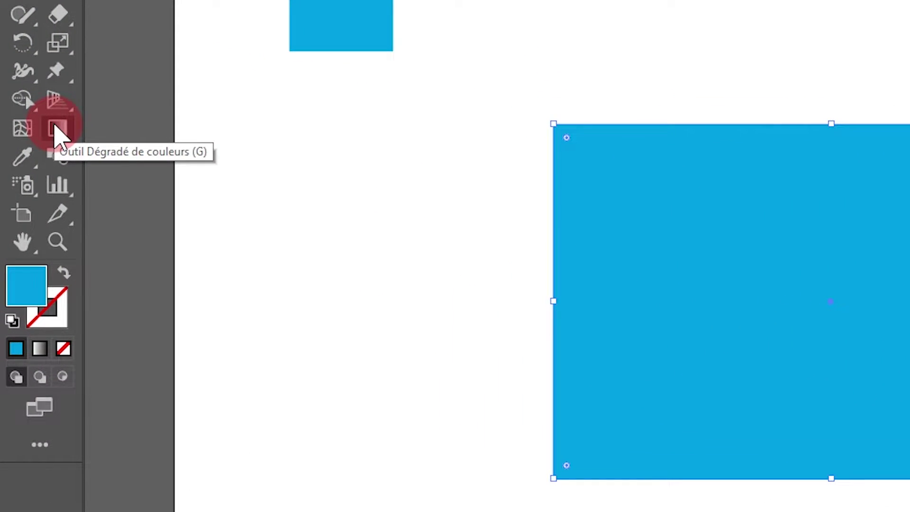
click(55, 128)
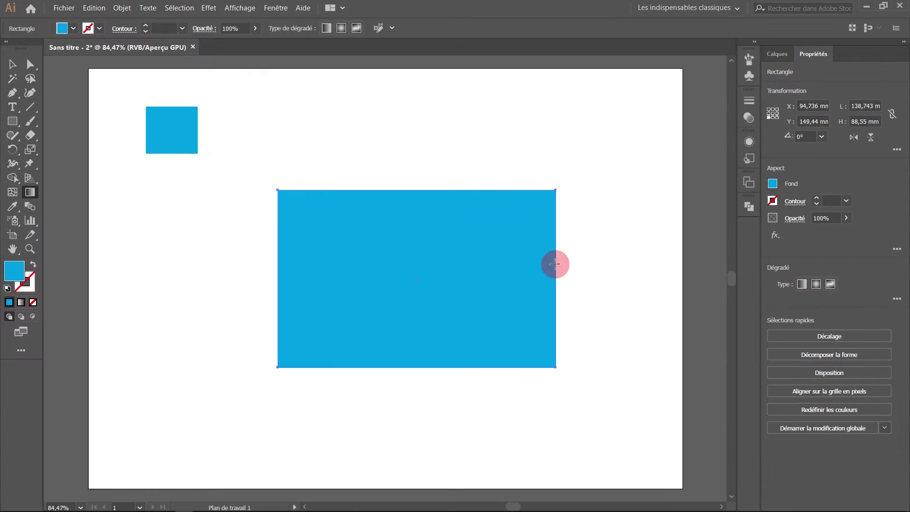
click(800, 284)
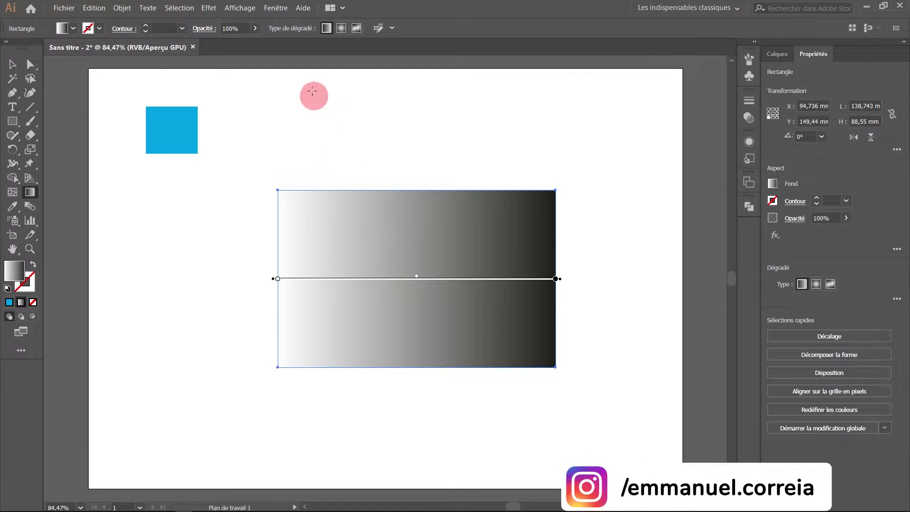
Step: Move the white and black stops of the linear gradient inward and adjust the midpoint between them
click(244, 9)
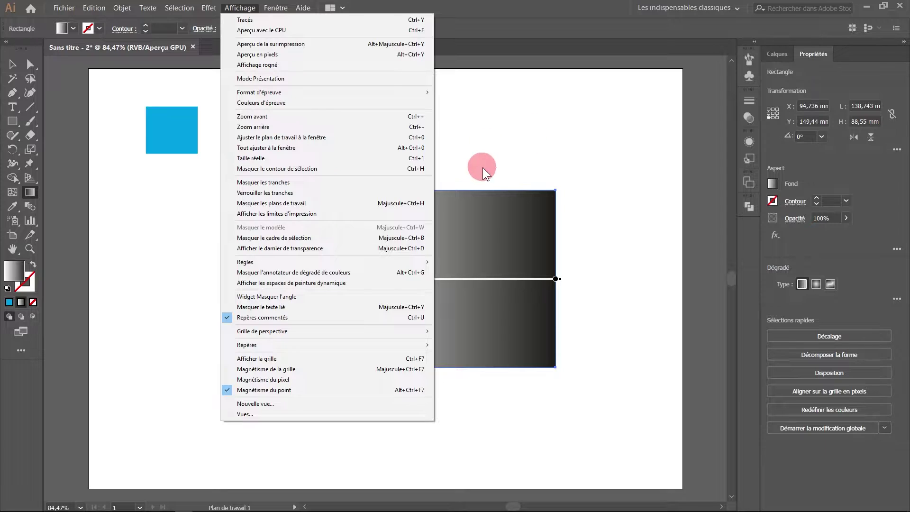
click(490, 221)
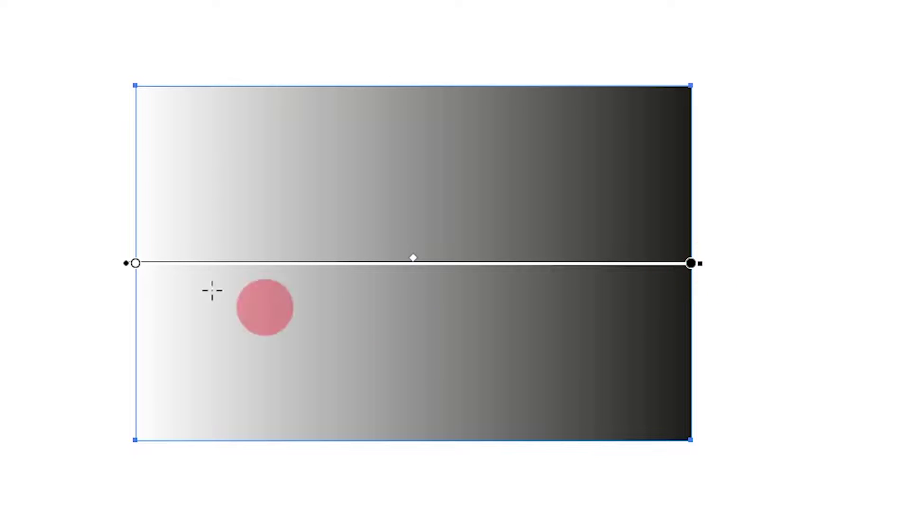
click(131, 265)
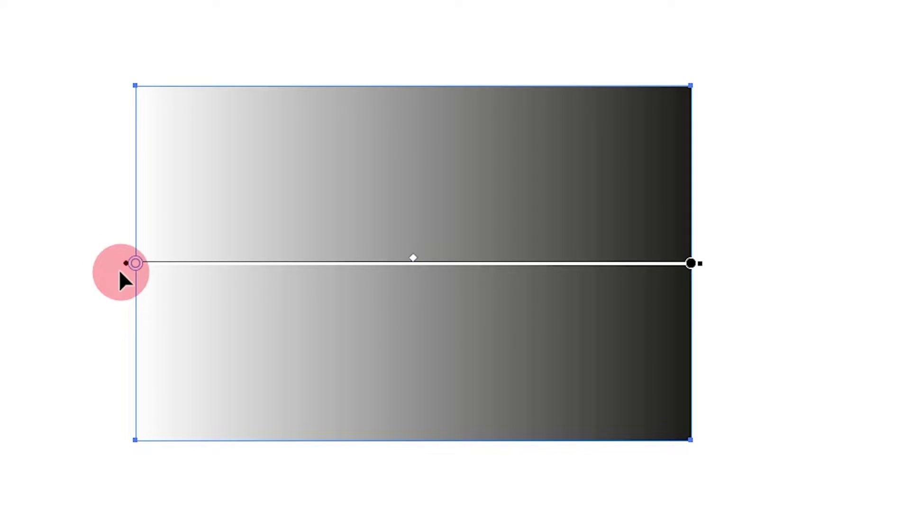
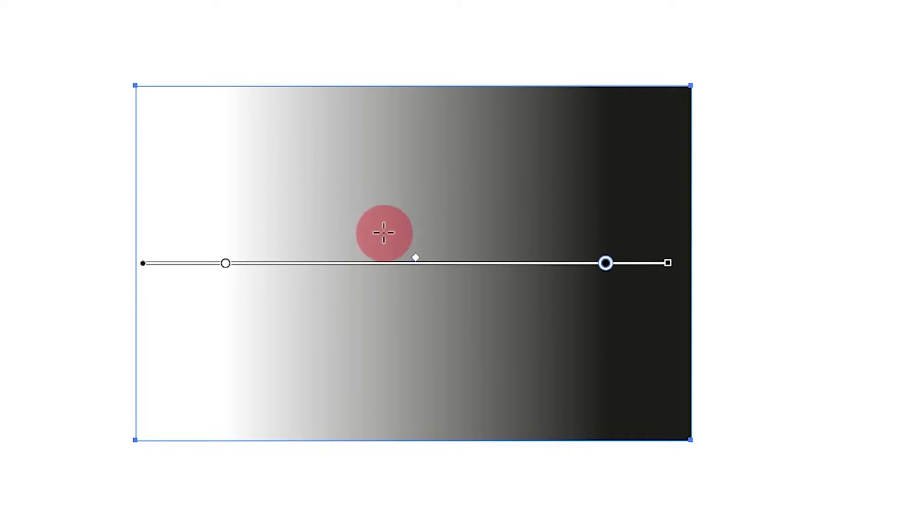
mouse_move(415, 259)
mouse_down()
mouse_move(271, 259)
mouse_move(569, 263)
mouse_move(413, 262)
mouse_up()
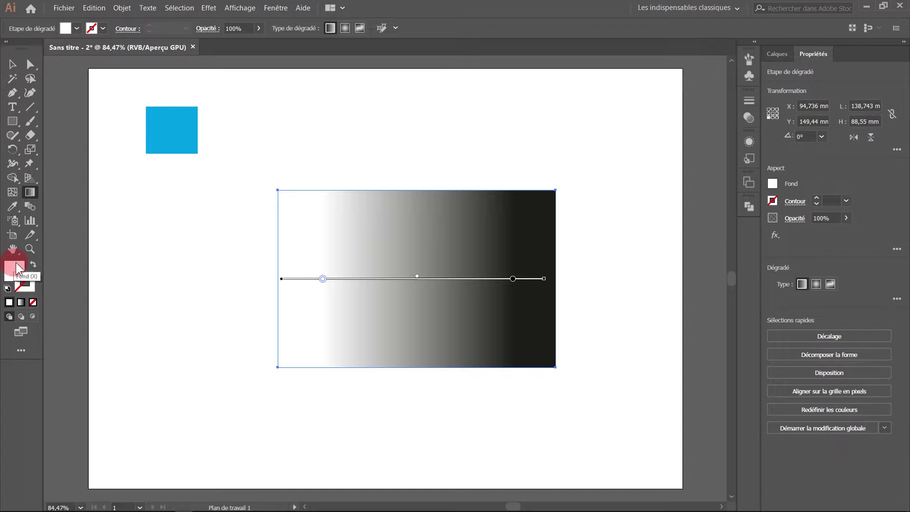
Step: Display the swatches (Nuancier) and colour (Couleur) panels and arrange them one above the other beside the gradient rectangle
click(279, 8)
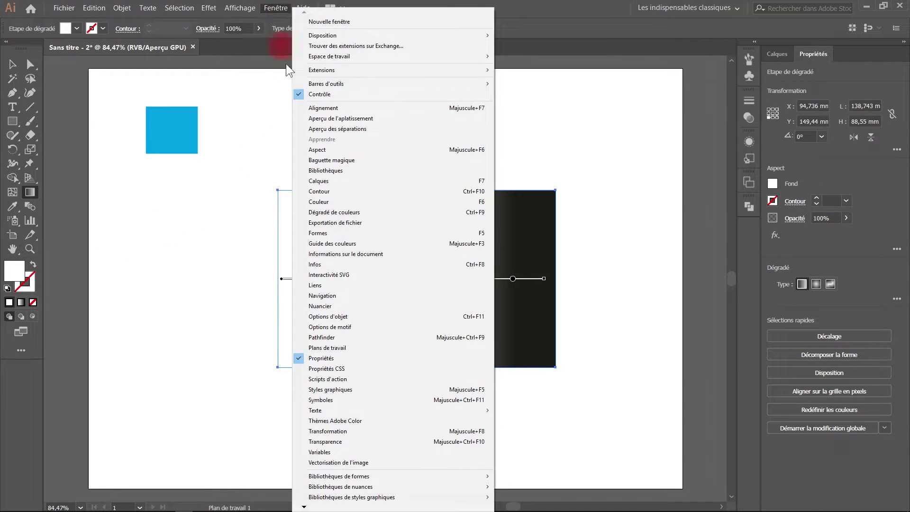
click(341, 307)
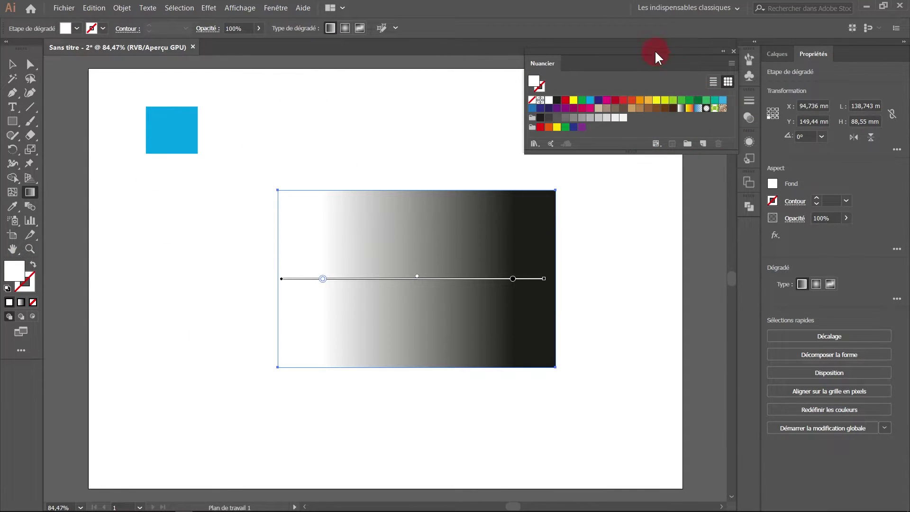
drag(656, 56, 639, 58)
click(276, 8)
click(319, 201)
drag(593, 270, 659, 169)
Step: Colour the gradient's white stop yellow with the C=5 M=0 J=90 N=0 swatch and its black stop dark blue
click(324, 280)
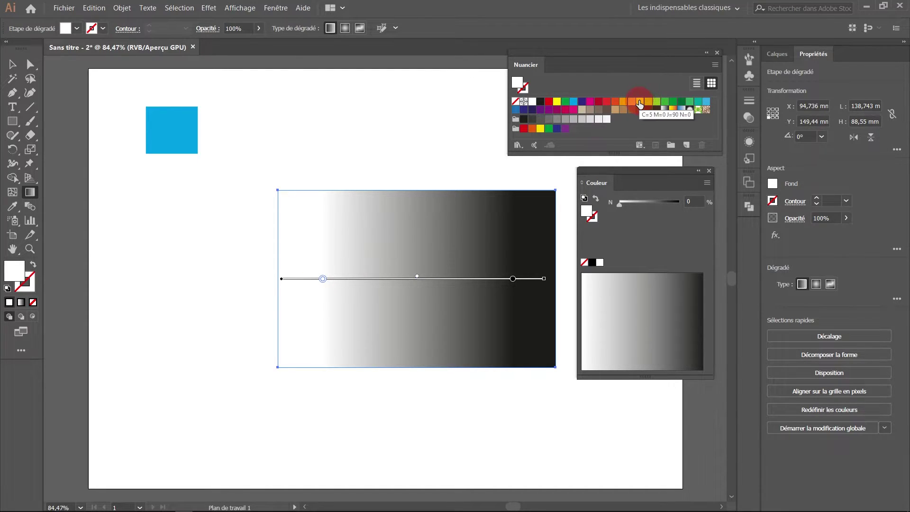
click(640, 102)
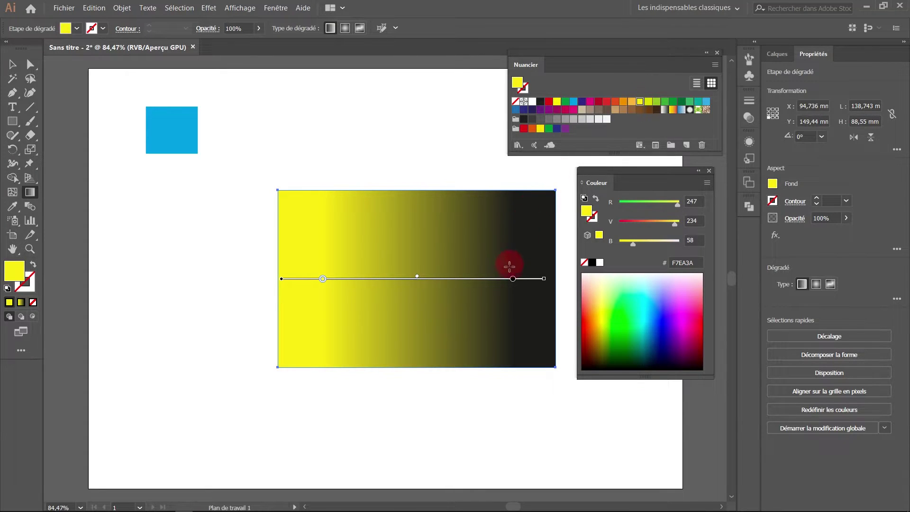
click(512, 279)
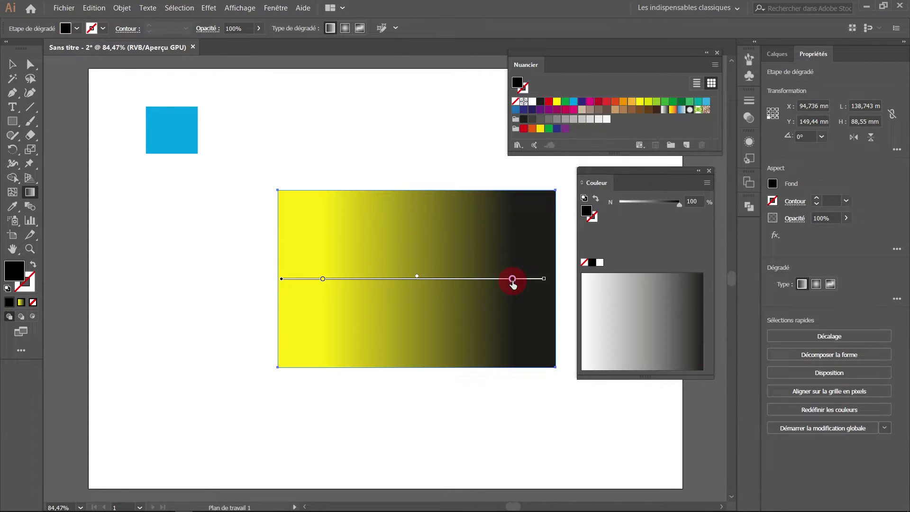
click(581, 103)
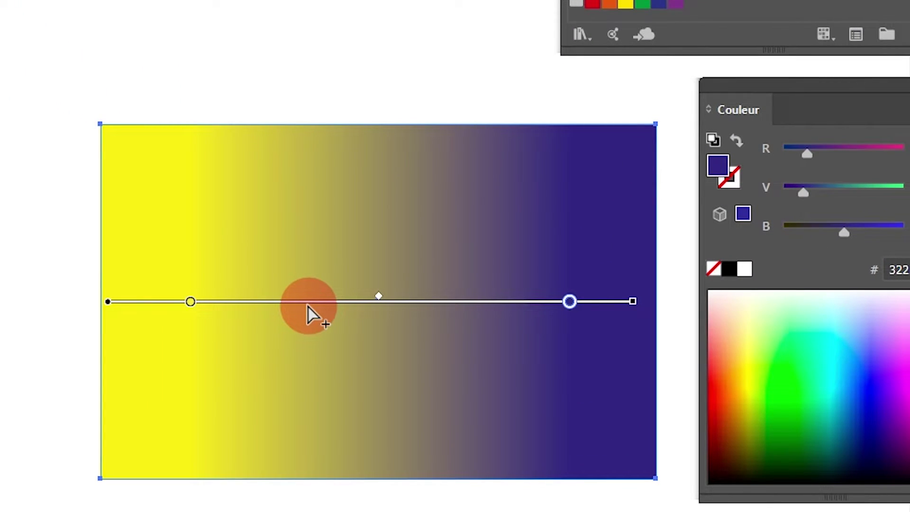
Step: Add a stop between the yellow and blue ones, place it at about 56% and colour it green (C=75 M=0 J=75 N=0)
click(308, 306)
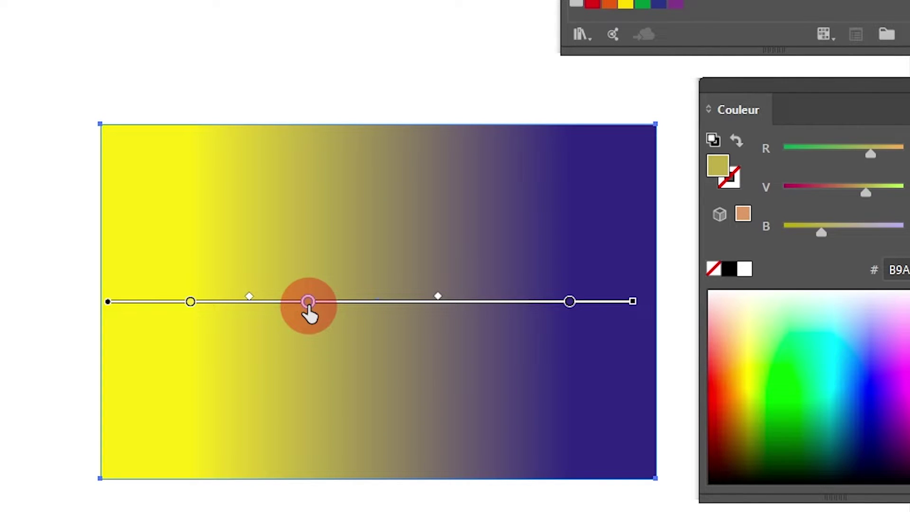
drag(308, 306, 397, 305)
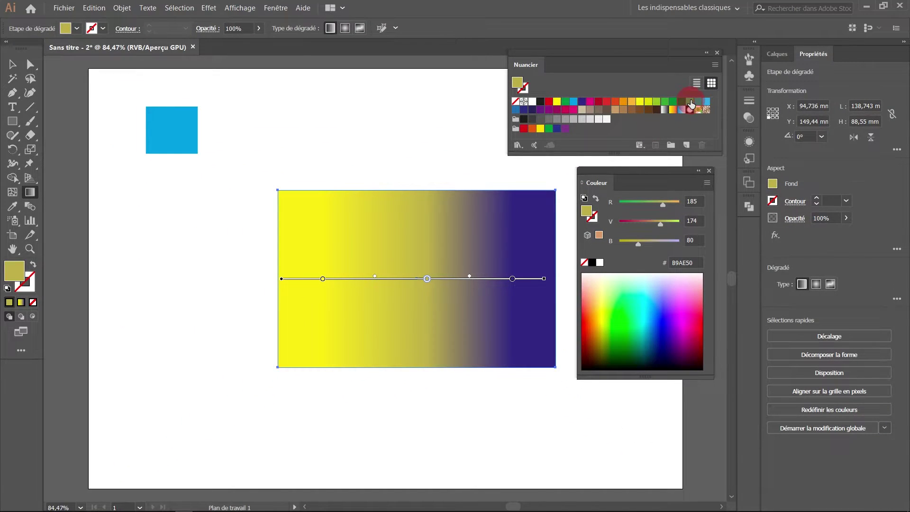
click(689, 102)
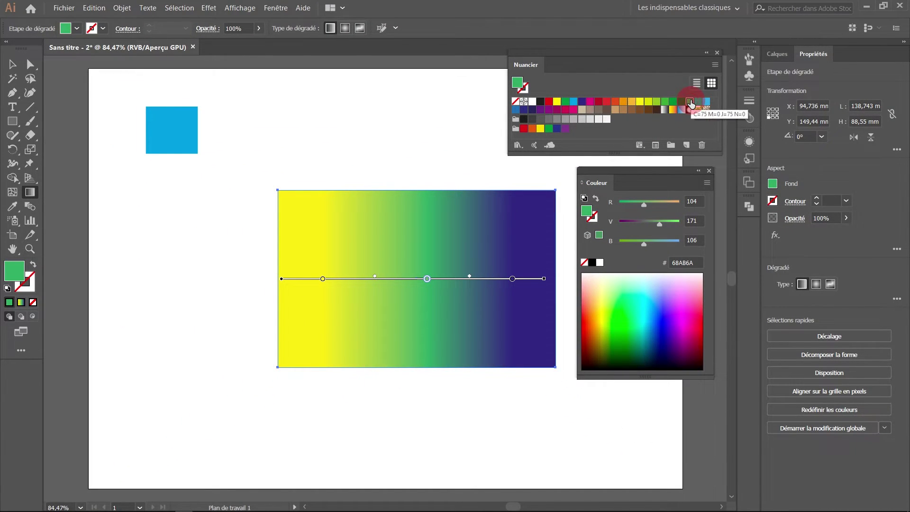
Step: Recolour the middle gradient stop dark blue and then orange (R 220, V 145, B 27)
click(76, 29)
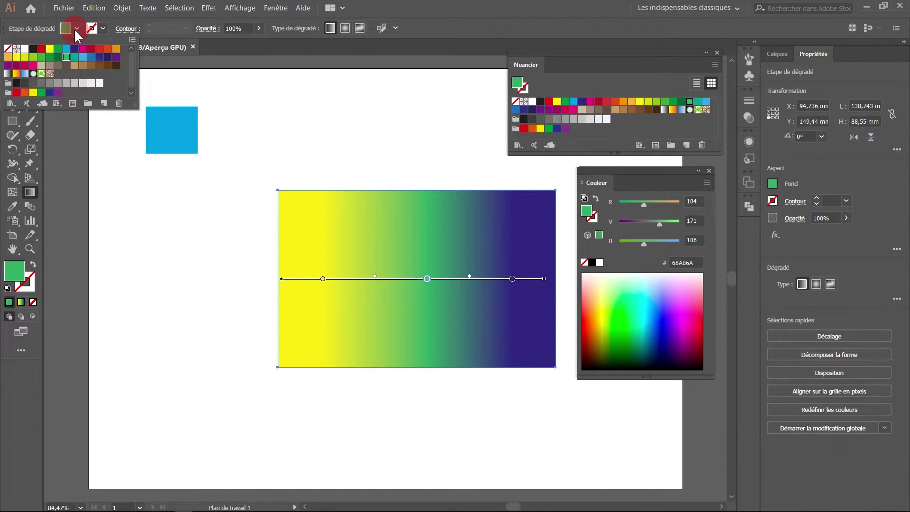
click(106, 57)
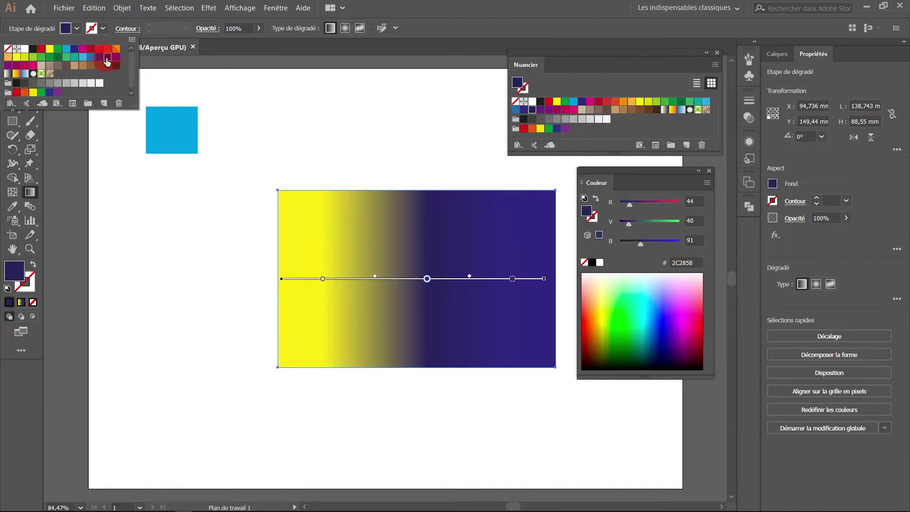
click(116, 48)
click(392, 241)
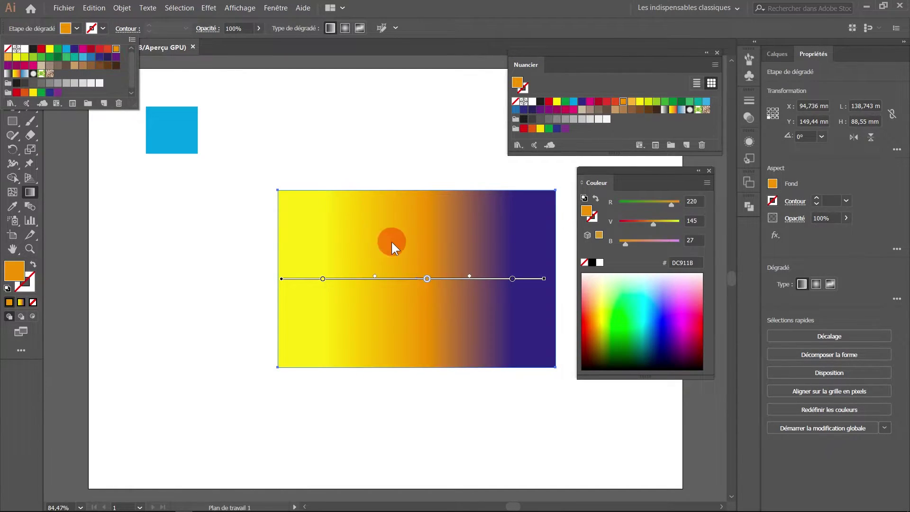
Step: Set the middle gradient stop to a bright green of R 49, V 159, B 27 and view its swatch options
double_click(427, 279)
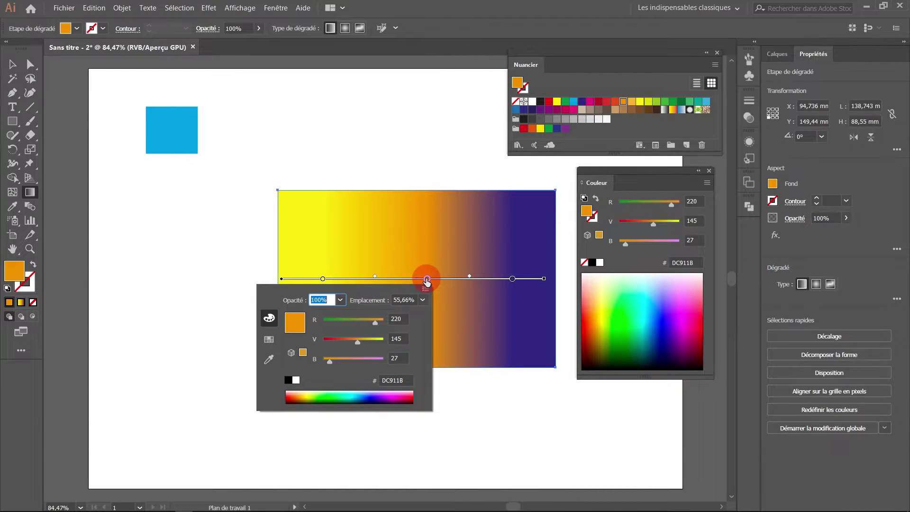
mouse_move(362, 327)
mouse_down()
mouse_move(343, 319)
mouse_move(340, 327)
mouse_move(345, 345)
mouse_move(360, 345)
mouse_up()
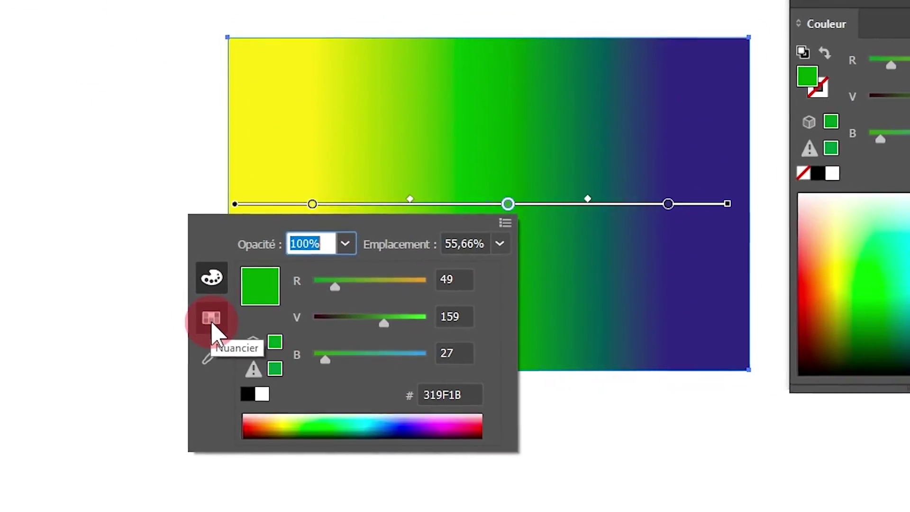
click(220, 322)
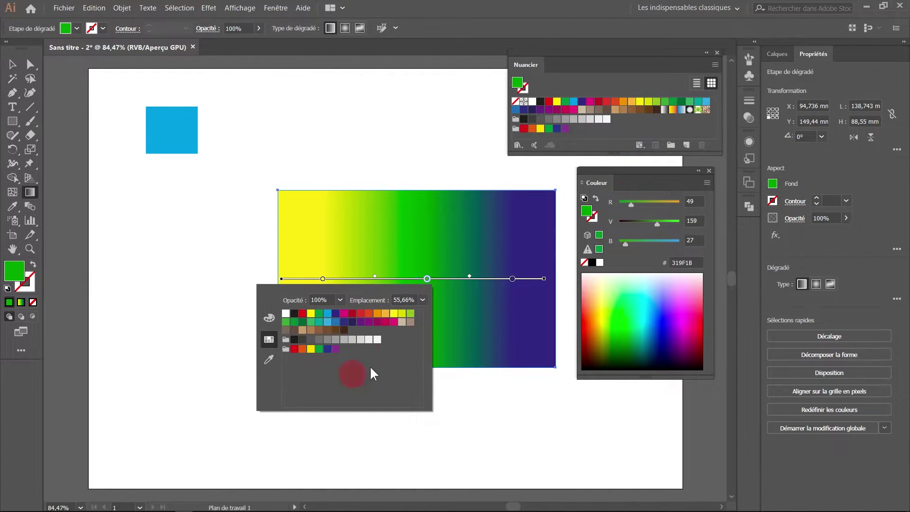
click(436, 182)
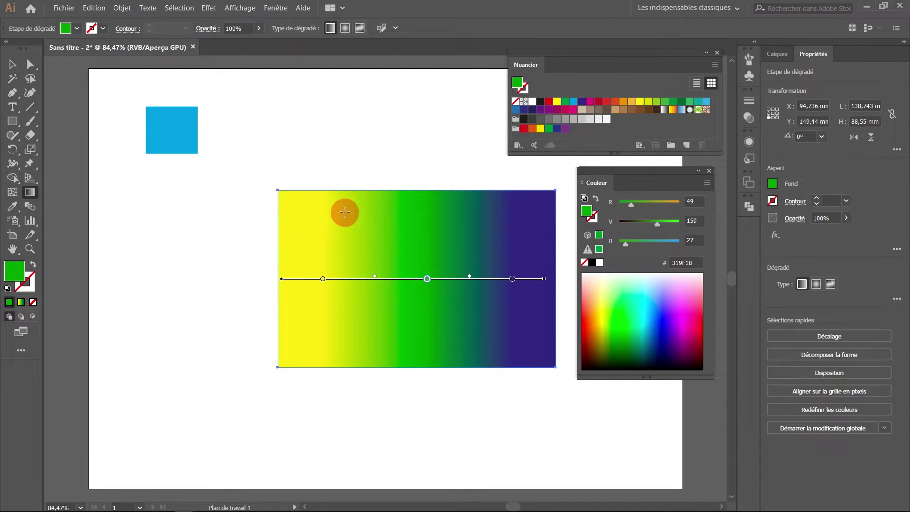
Step: Redraw the linear gradient across the large rectangle in several directions, ending with a gentle downward slope from yellow to blue
click(331, 28)
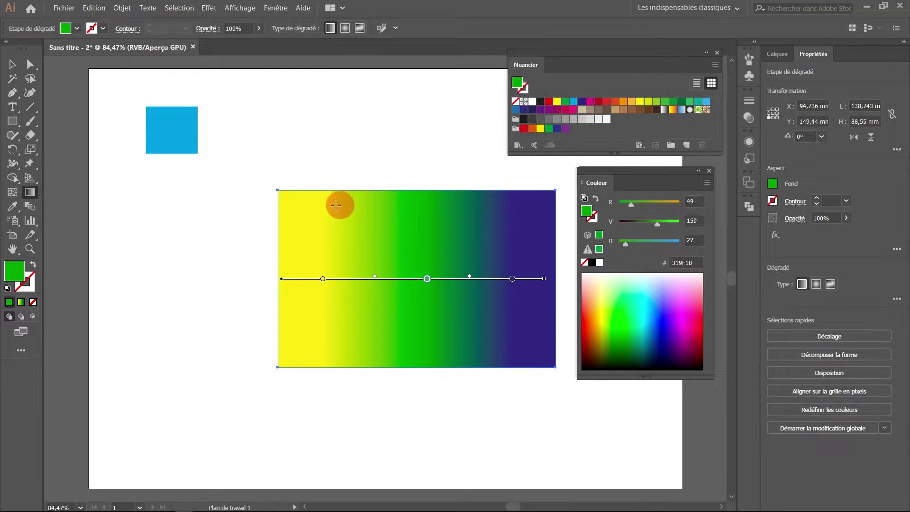
drag(329, 207, 501, 344)
drag(314, 306, 556, 214)
drag(314, 230, 537, 413)
mouse_move(220, 315)
mouse_down()
mouse_move(388, 470)
mouse_move(251, 302)
mouse_move(320, 246)
mouse_move(320, 205)
mouse_move(310, 209)
mouse_move(326, 195)
mouse_up()
drag(500, 355, 538, 296)
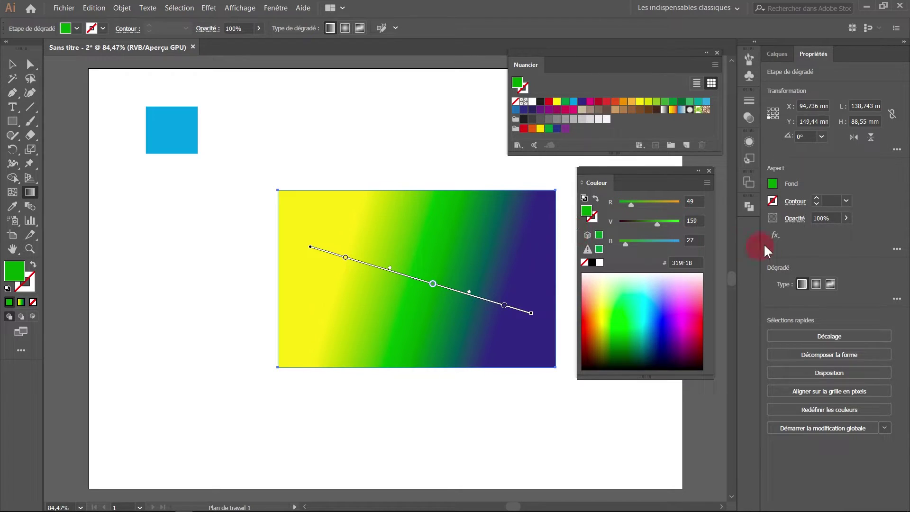
Step: Convert the large rectangle's gradient to radial, flatten its circle into an ellipse, level its axis and shrink its overall extent
click(815, 285)
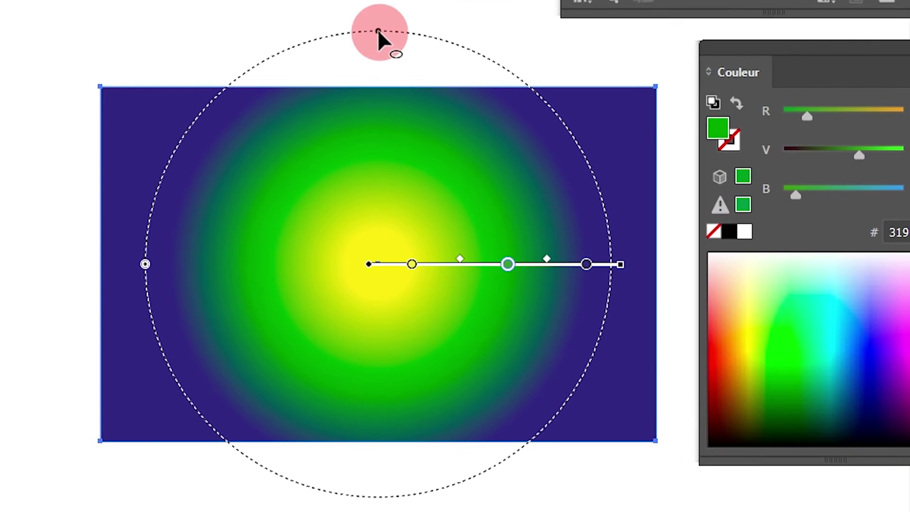
drag(379, 30, 413, 68)
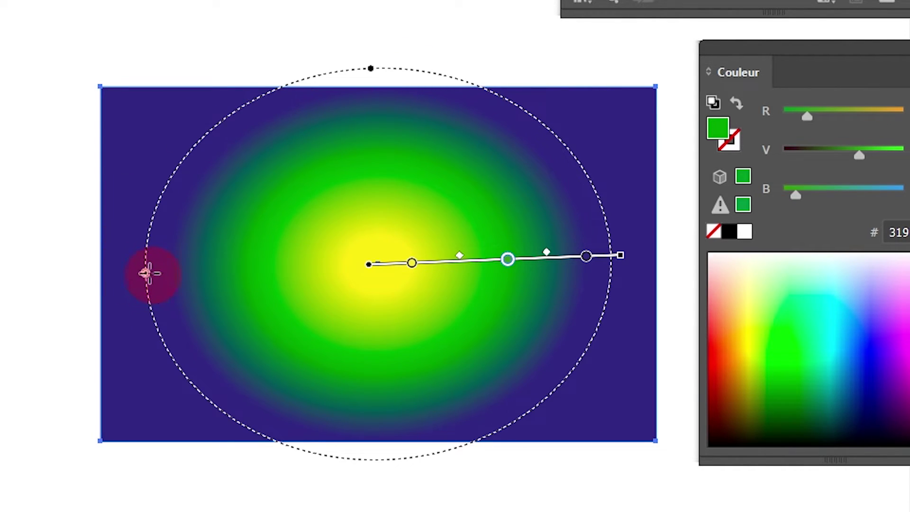
drag(145, 274, 148, 335)
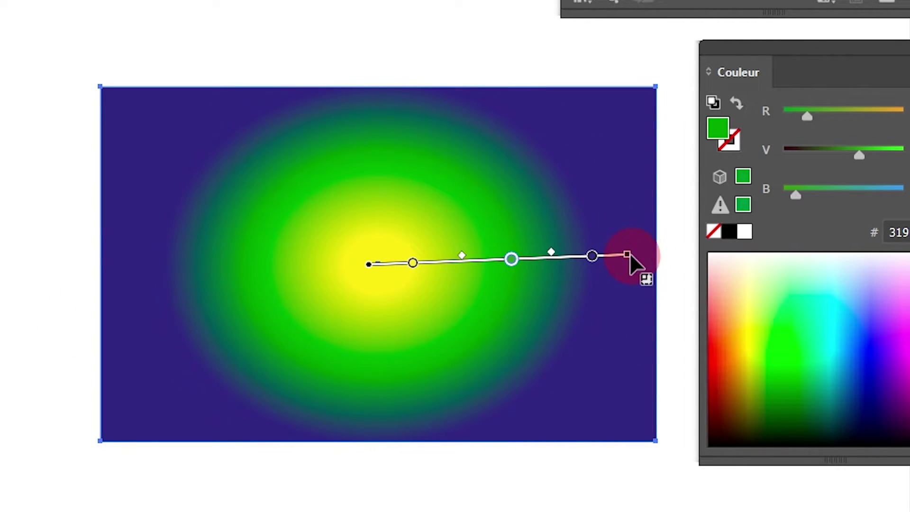
drag(629, 256, 609, 264)
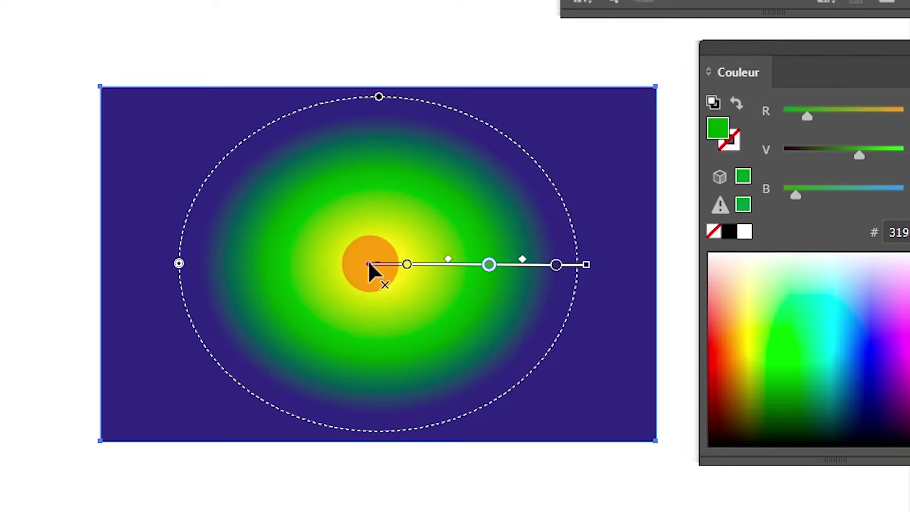
Step: Move the radial gradient's focal point to the ellipse's left edge and check the rectangle deselected, finishing with it selected
drag(369, 263, 178, 266)
key(v)
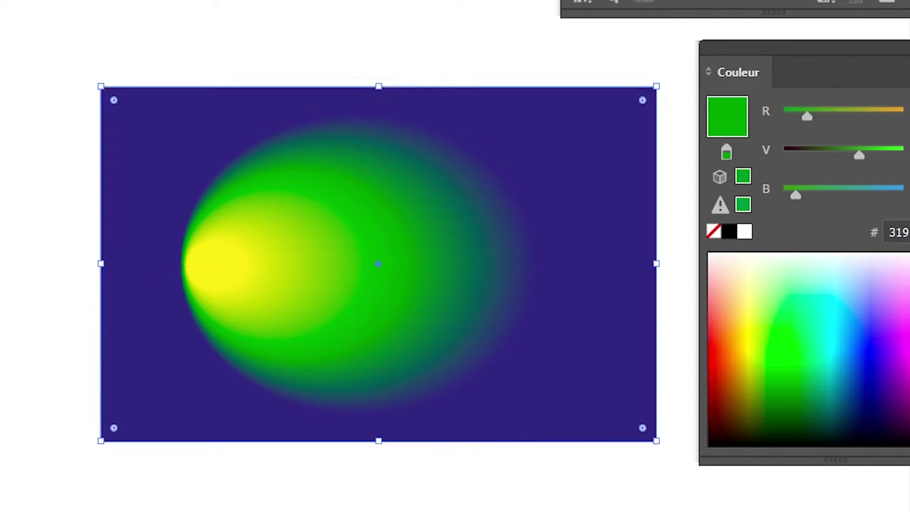
click(128, 10)
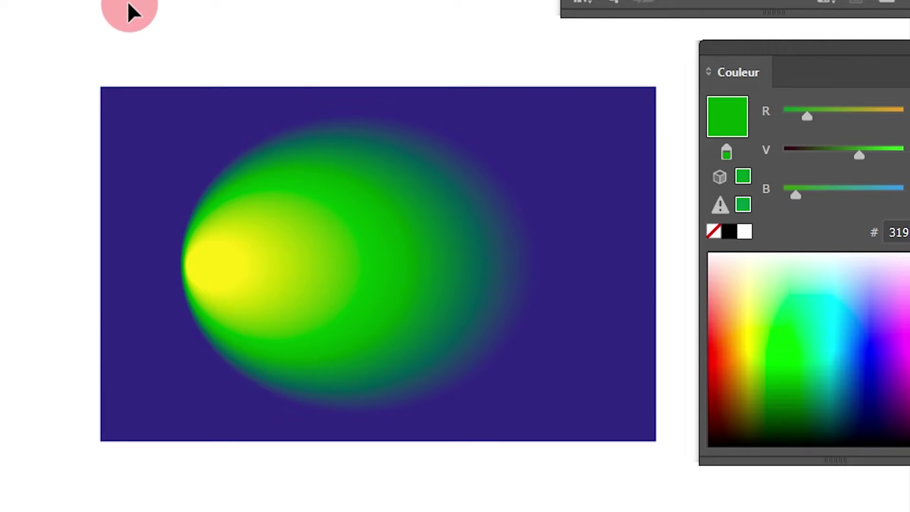
click(335, 252)
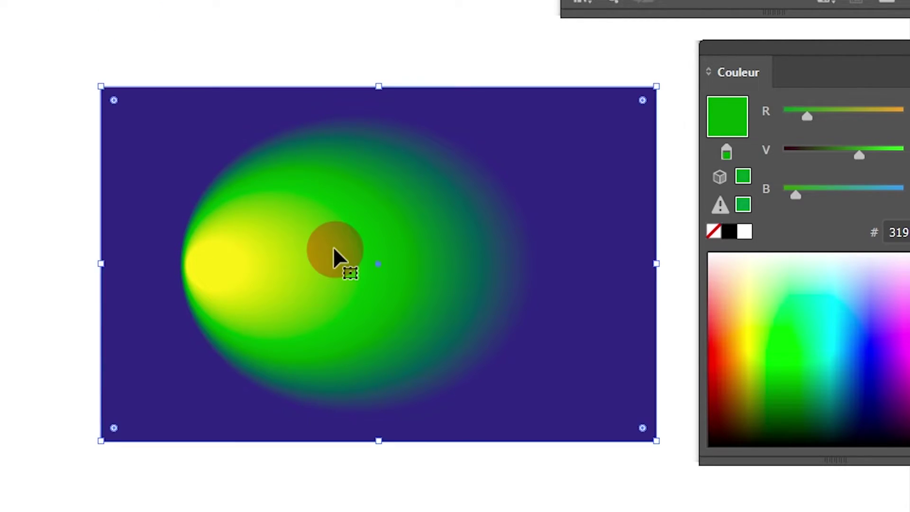
click(298, 46)
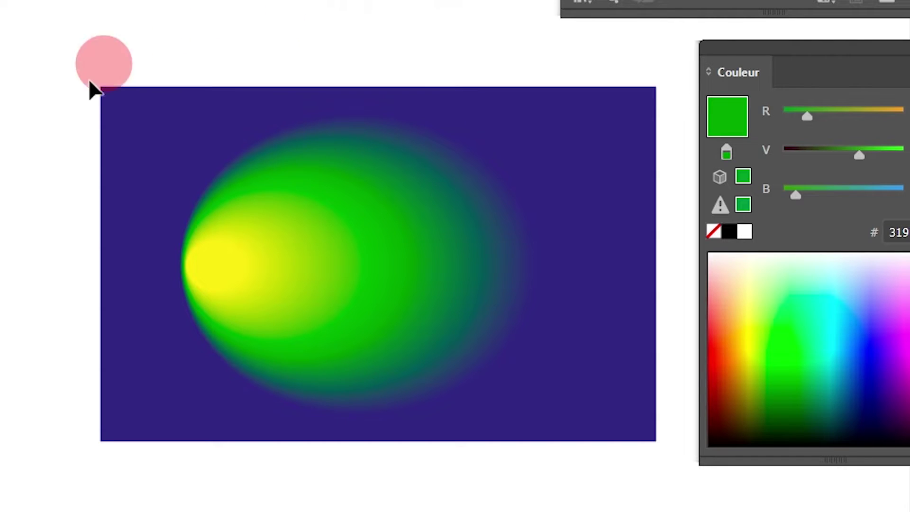
click(368, 291)
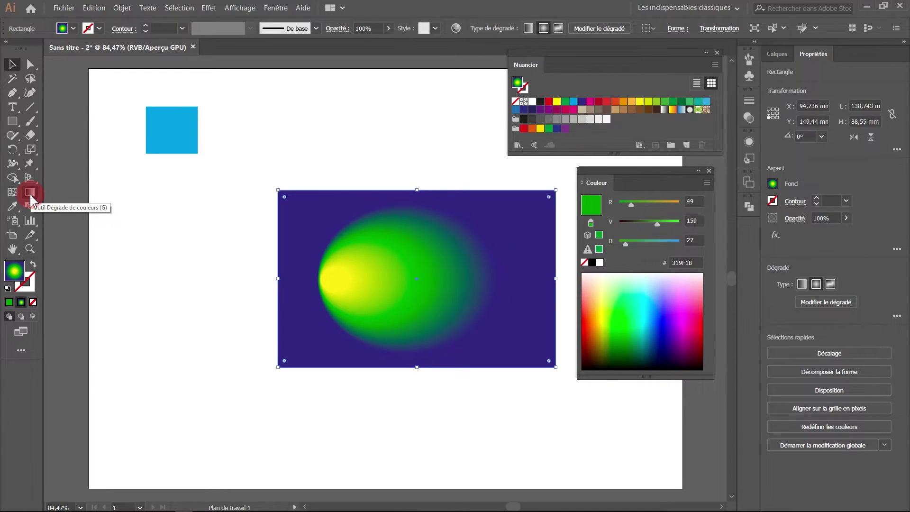
Step: Check the gradient annotator display option and move the radial gradient's focal point back near the rectangle's centre
click(29, 193)
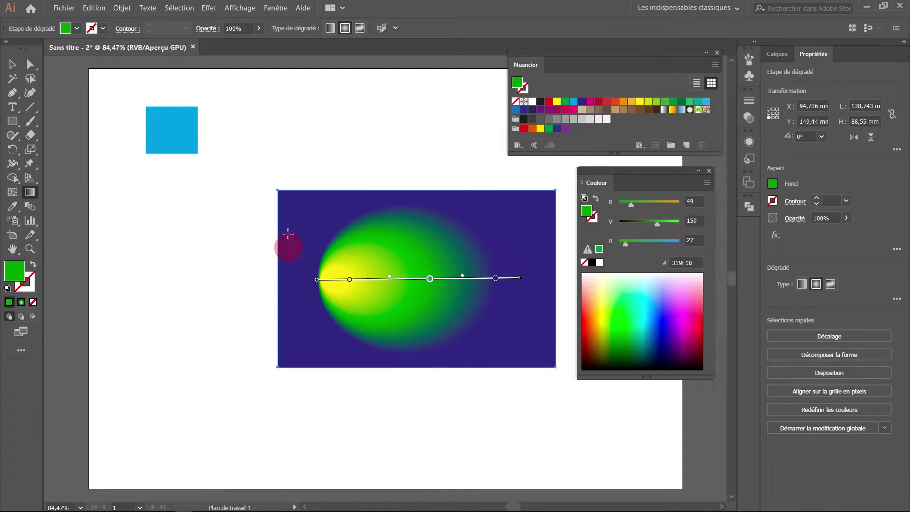
click(245, 9)
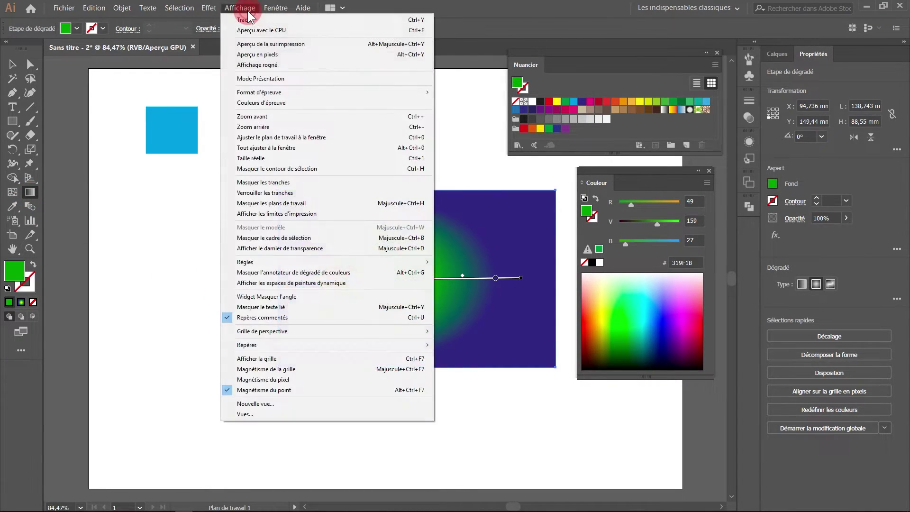
click(241, 271)
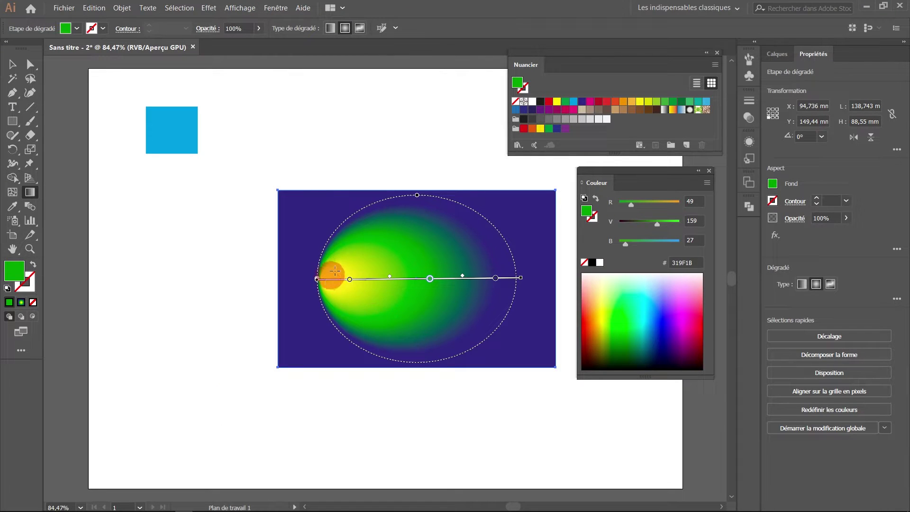
drag(317, 279, 409, 282)
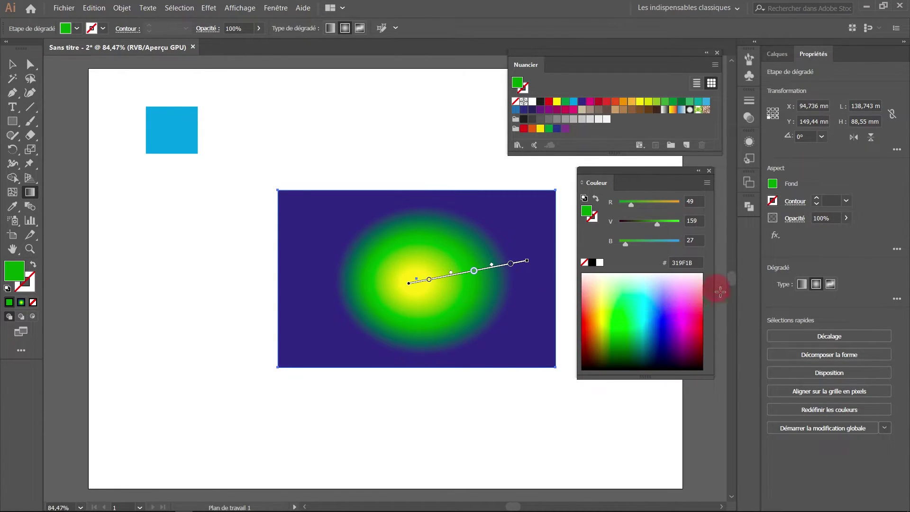
Step: Convert the rectangle's fill to a freeform points gradient, delete the white point and pull the four corner points inwards
click(829, 283)
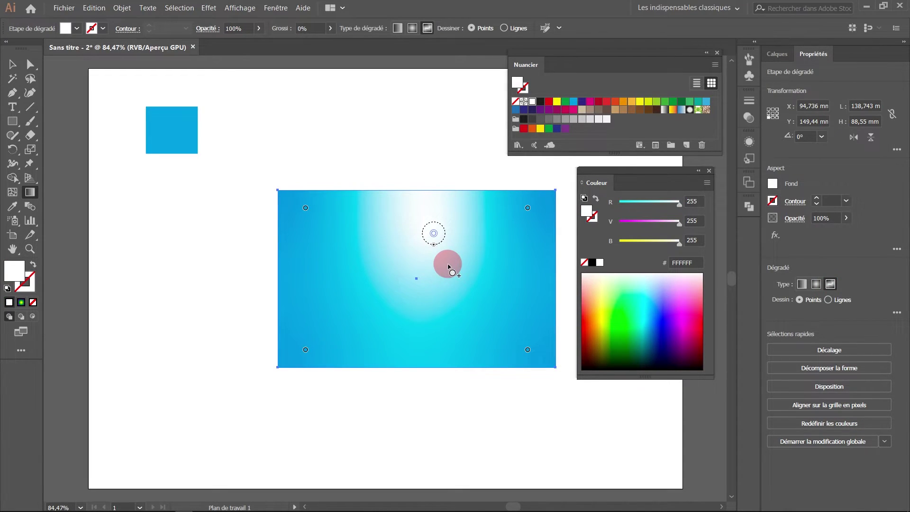
key(Delete)
drag(528, 208, 458, 237)
drag(305, 211, 348, 252)
drag(526, 350, 453, 297)
drag(305, 349, 353, 313)
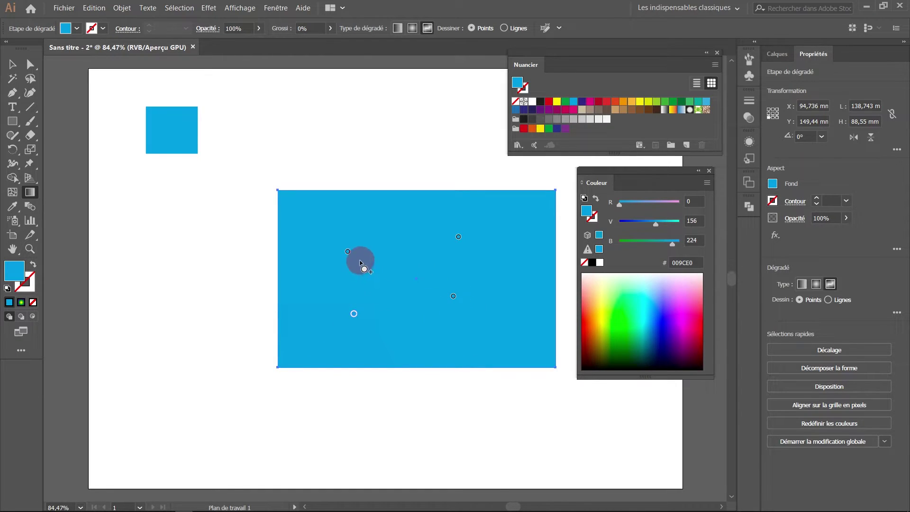
Step: Move the upper-left and lower-right points outwards, colouring them green (R 77, V 140, B 63) and dark blue (R 0, V 34, B 101)
drag(348, 251, 334, 236)
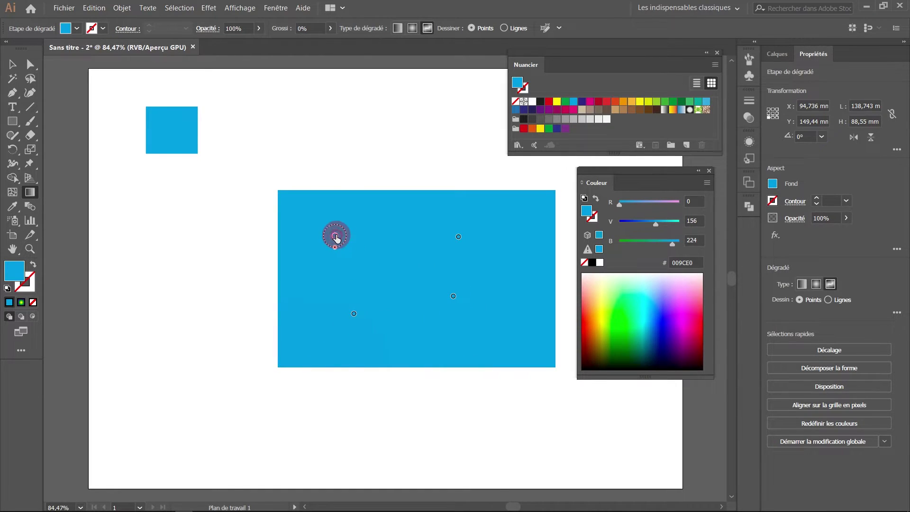
click(672, 102)
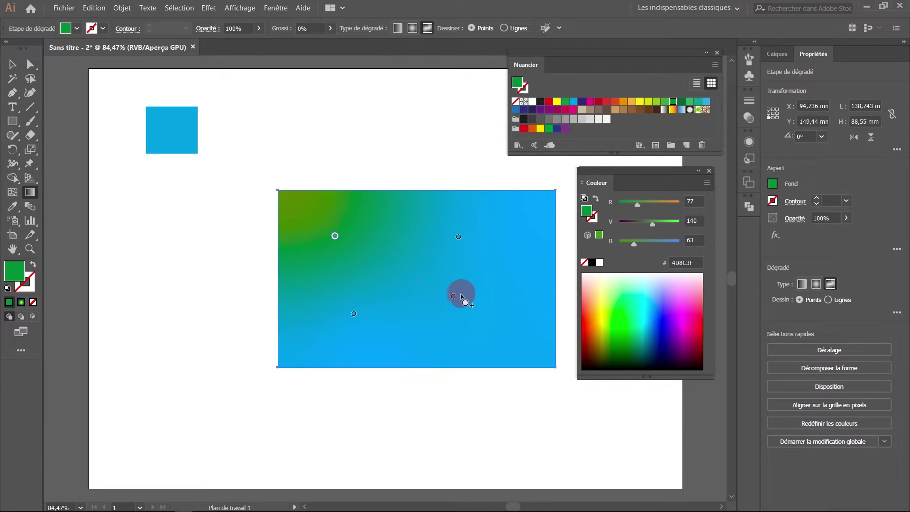
drag(453, 296, 479, 312)
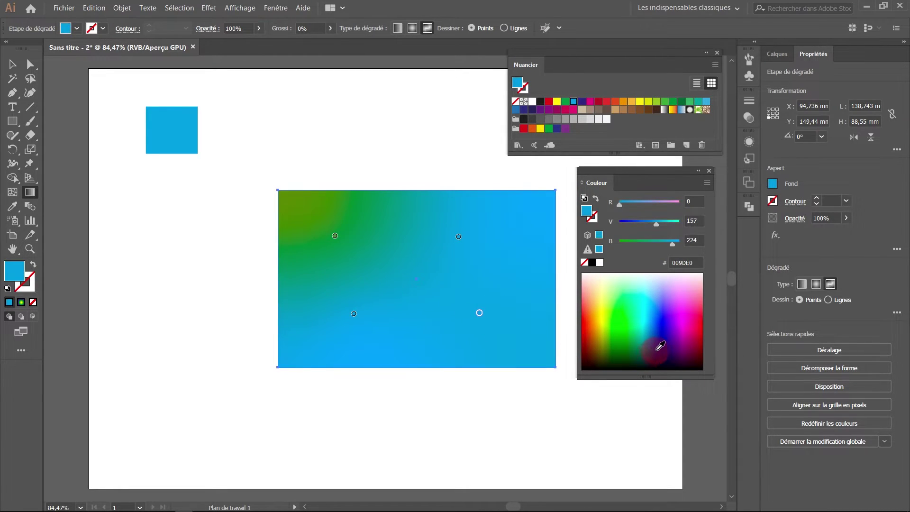
click(659, 346)
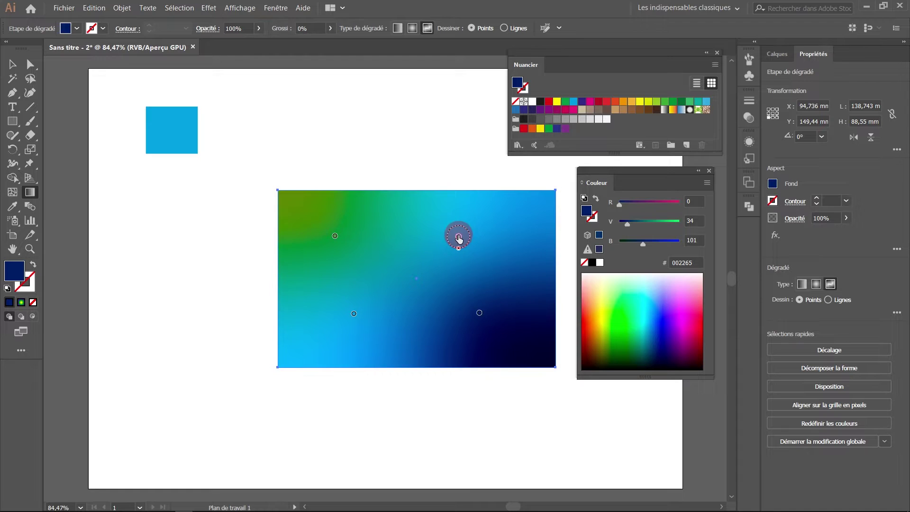
Step: Move the upper-right point near the centre, colour it orange (R 220, V 145, B 27), and shift the green point towards the upper middle
drag(459, 238, 429, 268)
click(624, 103)
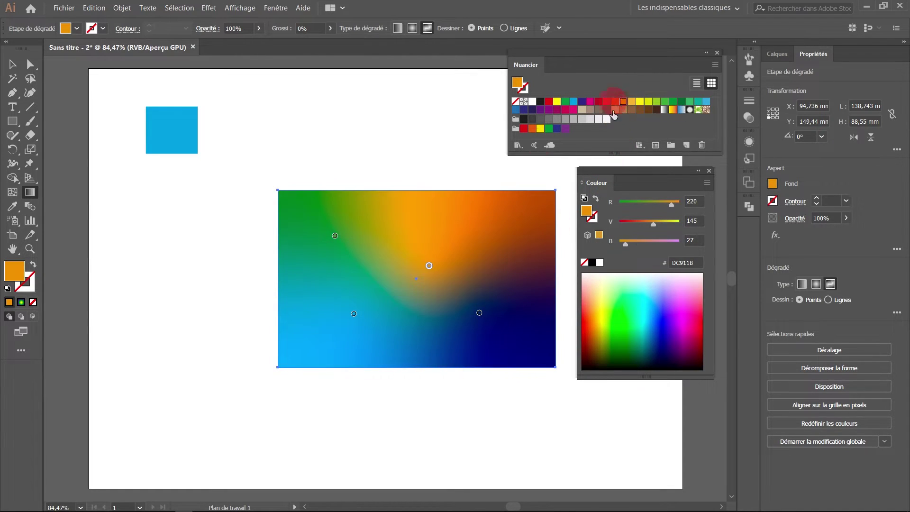
drag(335, 236, 400, 227)
Step: Move the lower-left point up near the left edge and colour it purple (R 128, V 33, B 126)
click(353, 313)
drag(355, 315, 319, 261)
click(573, 102)
click(549, 110)
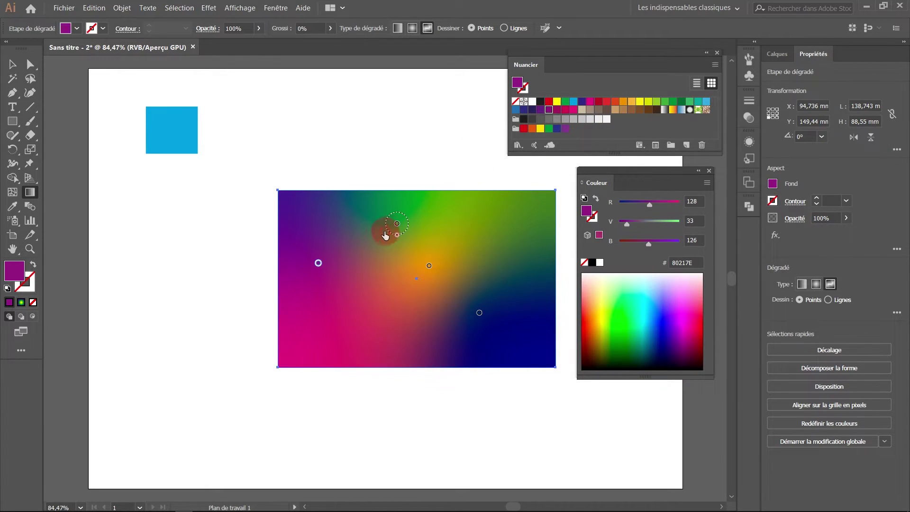
Step: Move the purple point towards the centre, increase its spread to 100% and reposition it near the rectangle's left side
drag(322, 266, 394, 295)
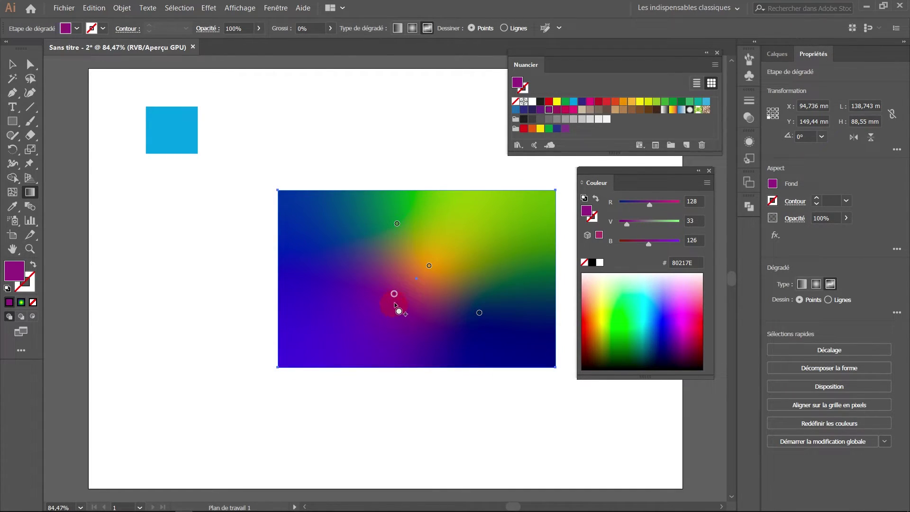
mouse_move(394, 306)
mouse_down()
mouse_move(410, 332)
mouse_move(396, 315)
mouse_up()
drag(397, 303, 398, 353)
drag(381, 308, 327, 264)
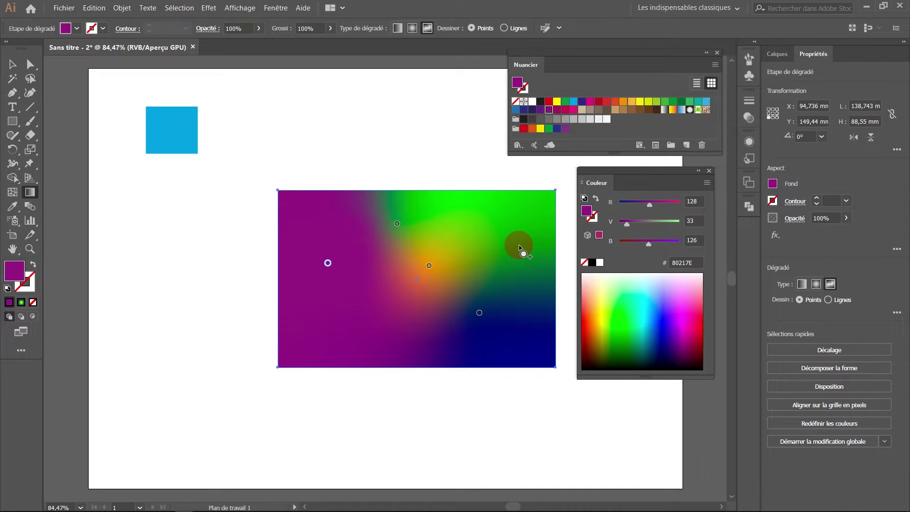
Step: Add a purple point near the right edge and a dark blue one at the upper left, moving the existing purple point to the lower left
drag(519, 244, 527, 258)
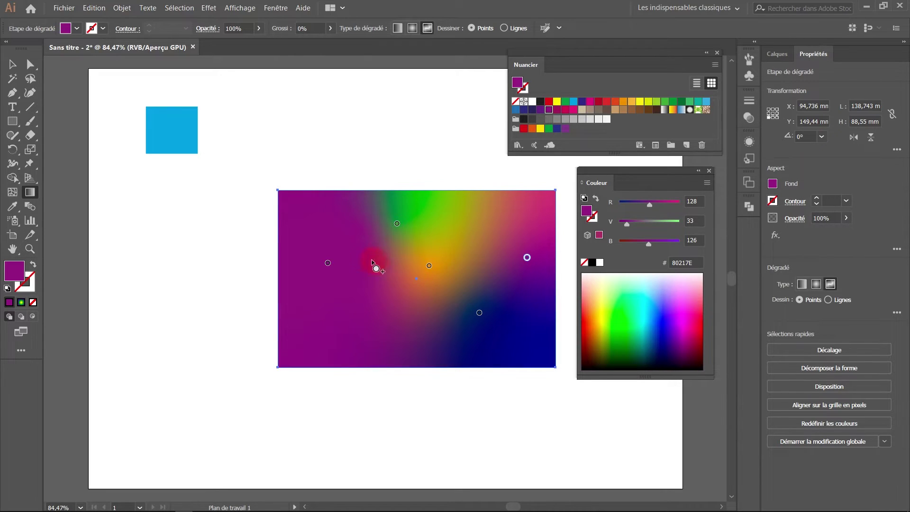
click(323, 217)
click(582, 102)
drag(324, 217, 337, 316)
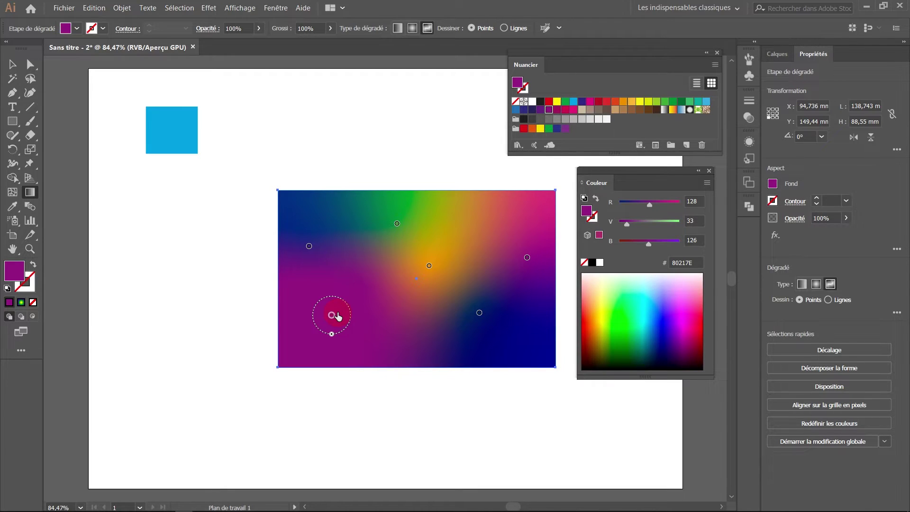
Step: Switch the freeform gradient to lines and draw a white six-point curve from the upper right through the lower middle to the upper-left corner
click(828, 300)
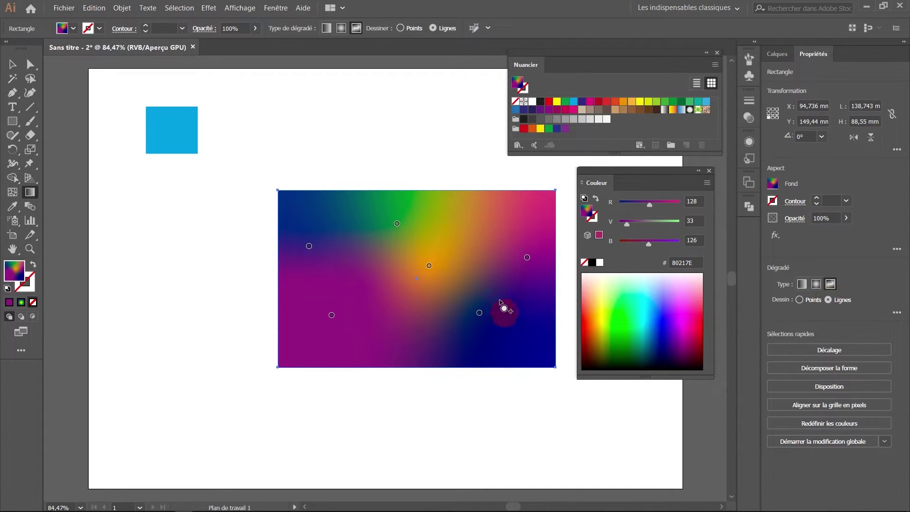
click(523, 228)
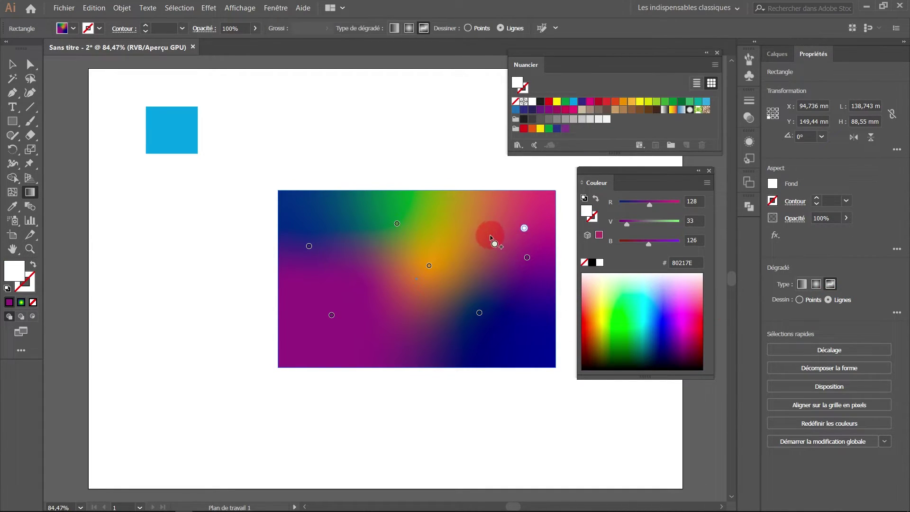
click(457, 274)
click(421, 318)
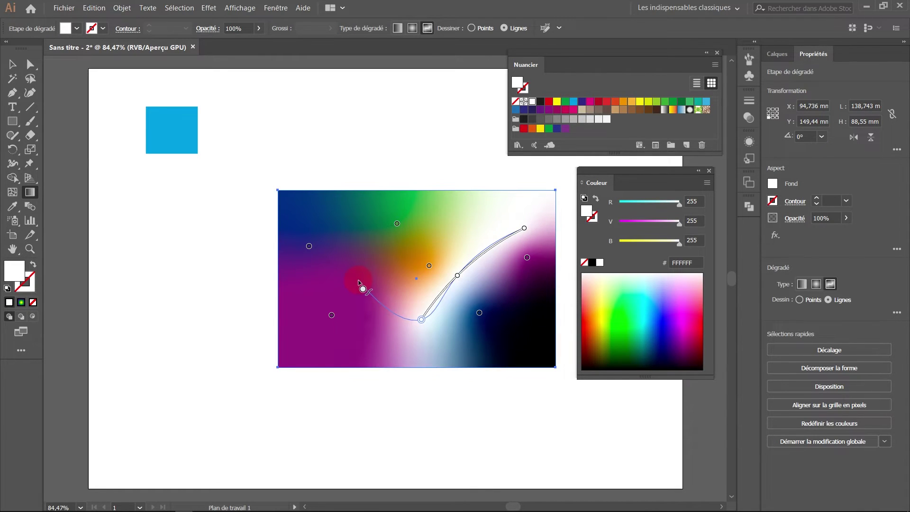
click(358, 279)
click(364, 228)
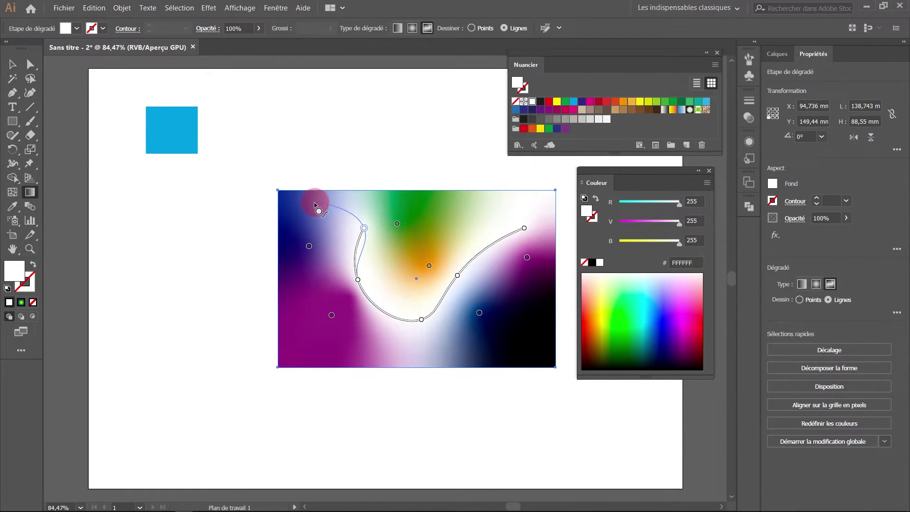
click(295, 203)
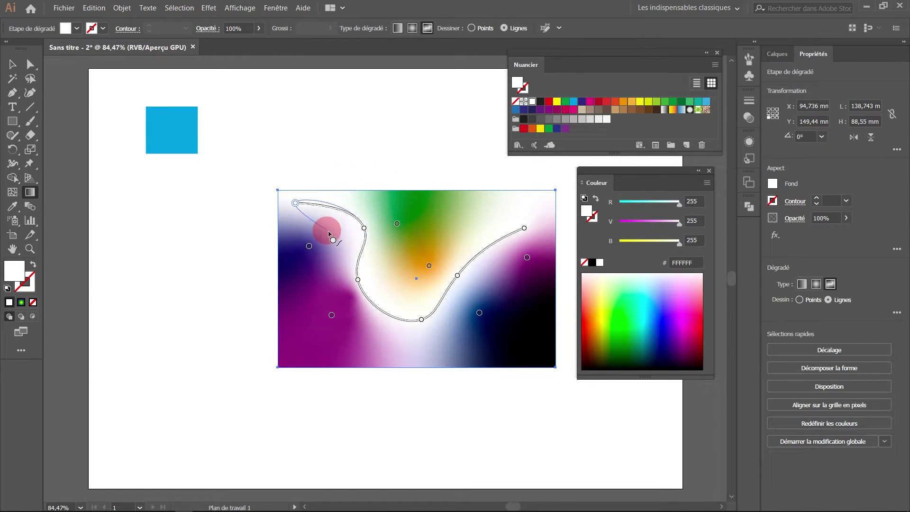
key(Escape)
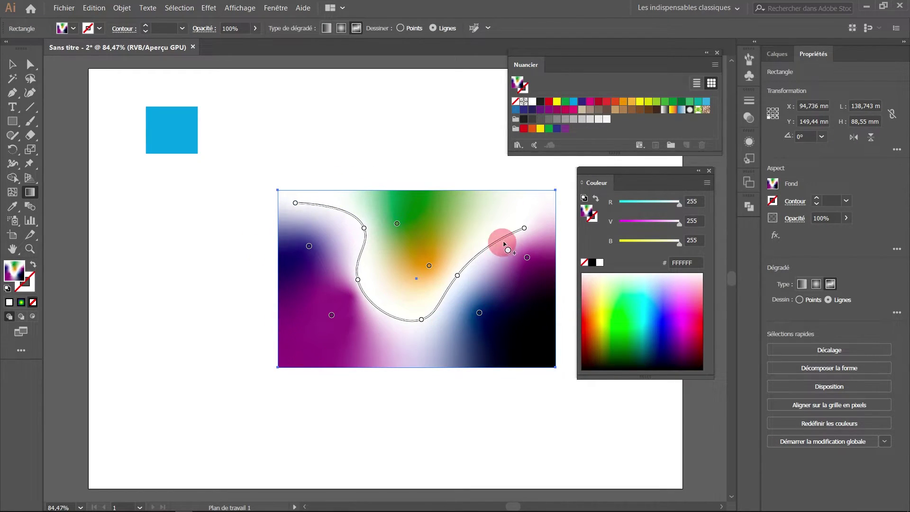
Step: Move the second point from the curve's upper-right end slightly outward and up, and colour it light orange (E7B142)
click(524, 228)
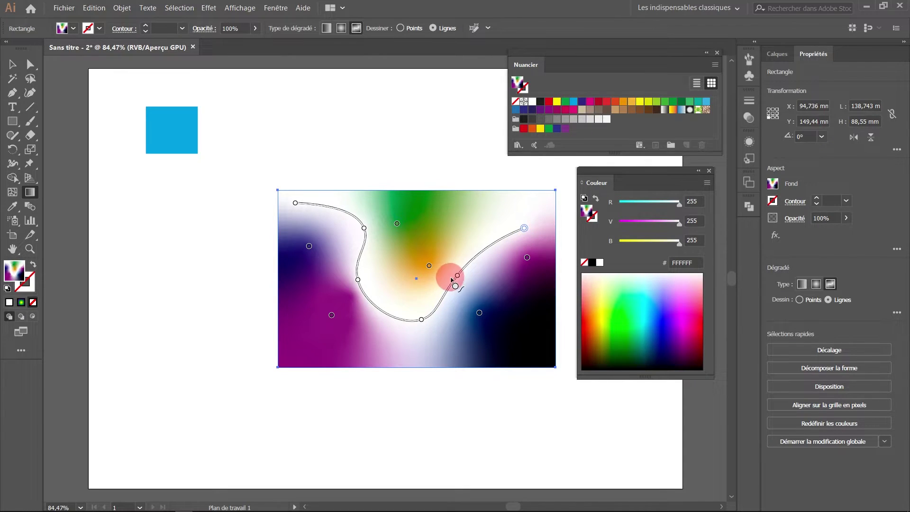
drag(458, 276, 472, 275)
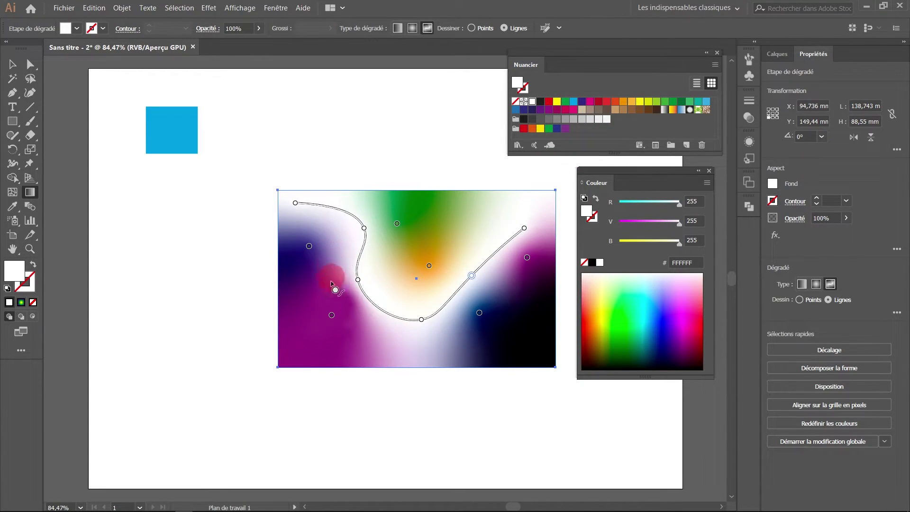
drag(473, 279, 479, 272)
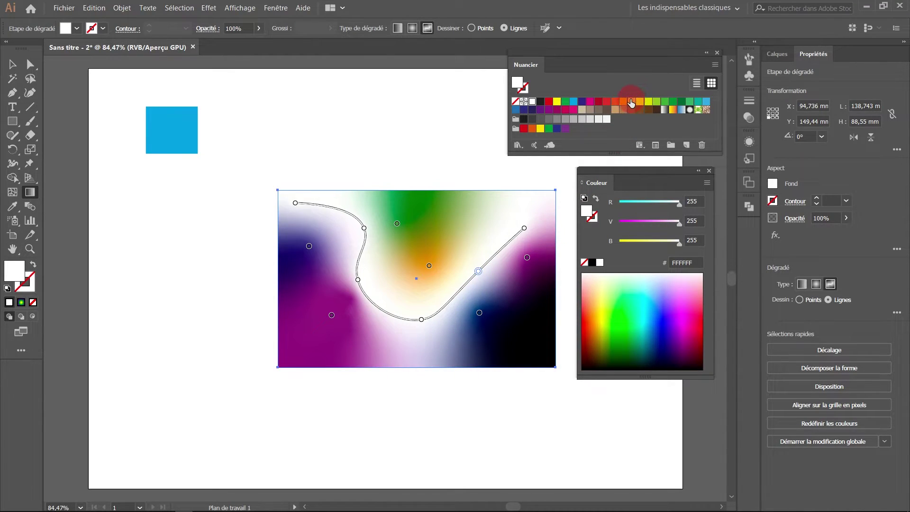
click(631, 102)
Step: Colour the point midway down the curve's left side orange and move the curve's lowest point slightly down
click(358, 281)
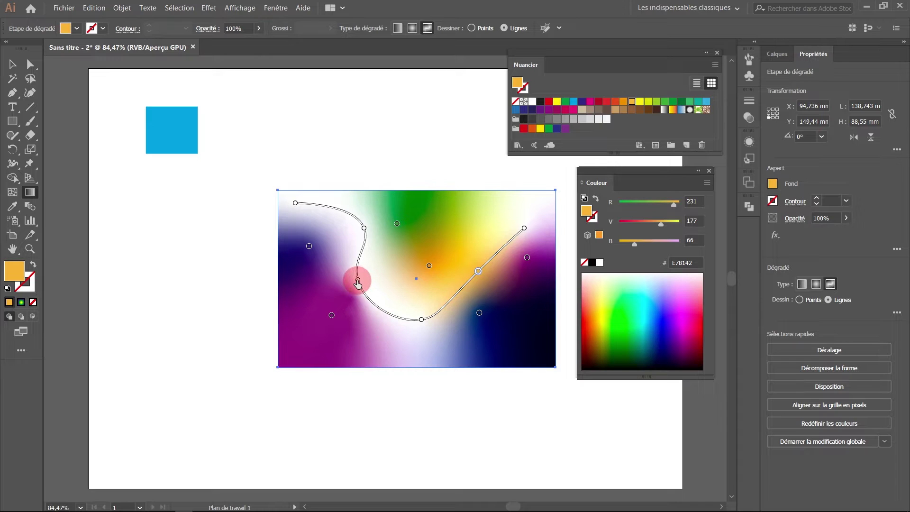
click(624, 102)
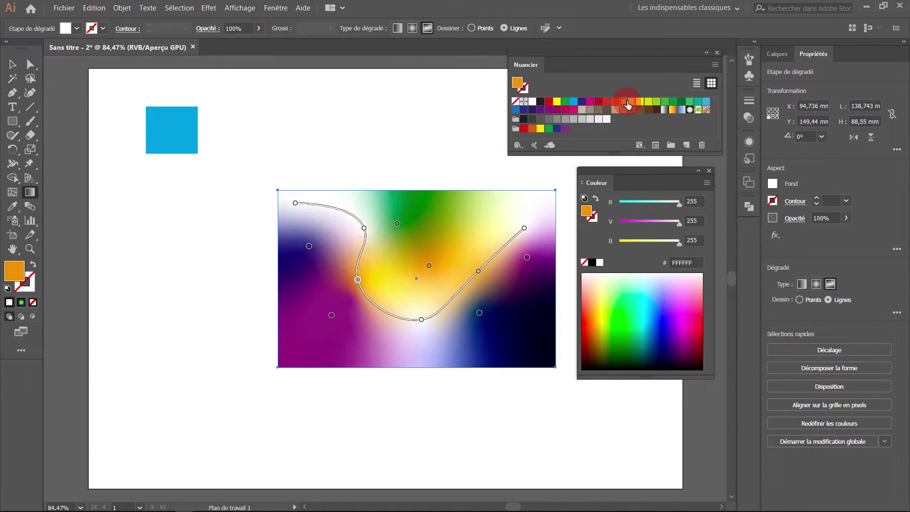
drag(421, 320, 421, 328)
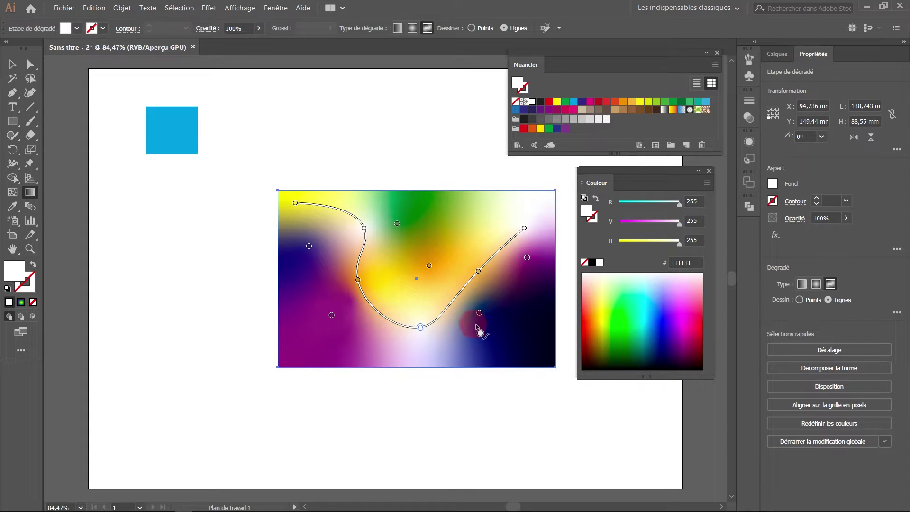
Step: Delete the green point and, in points mode, the orange one, and pull the right-hand purple point out above the rectangle
click(397, 224)
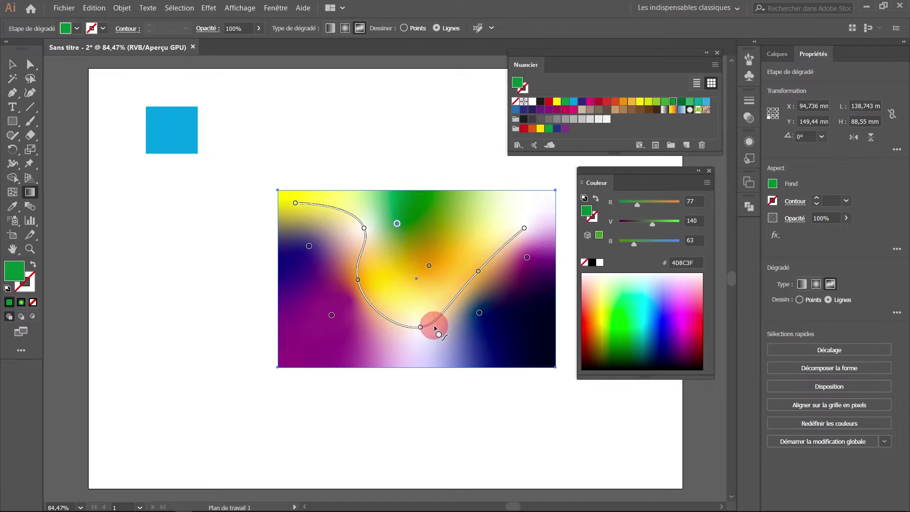
key(Delete)
click(799, 301)
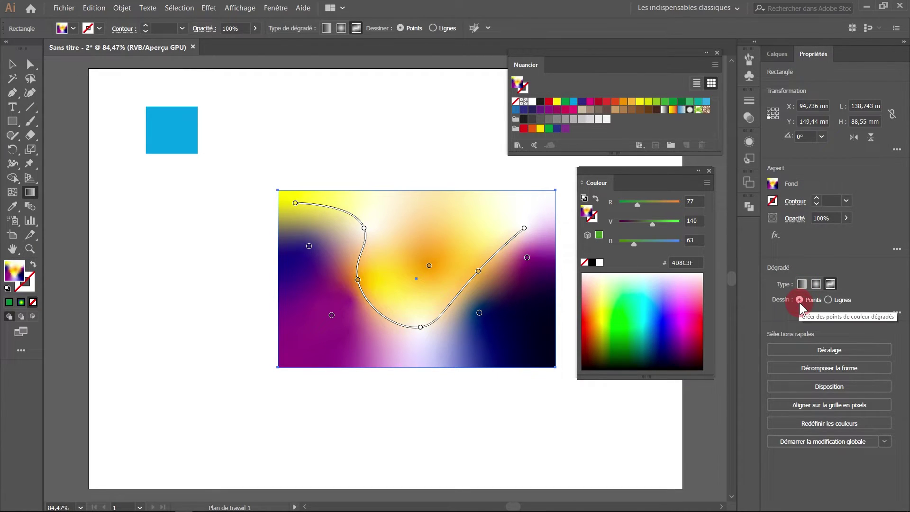
drag(430, 265, 432, 243)
click(487, 263)
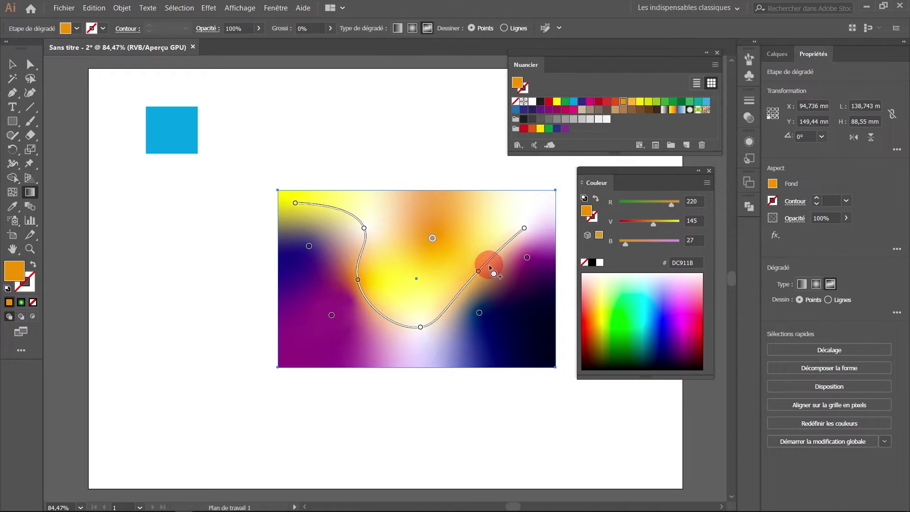
key(Delete)
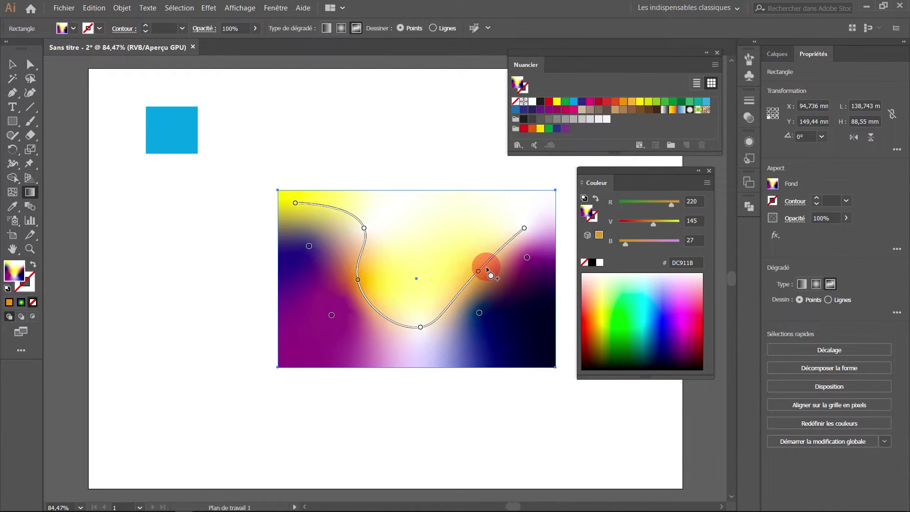
drag(527, 257, 412, 134)
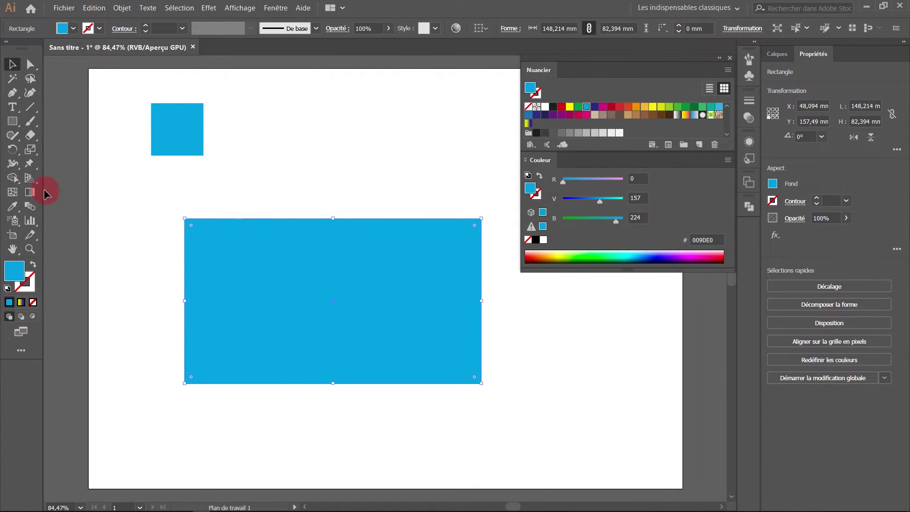
Step: Display the gradient (Dégradé) settings above the large blue rectangle and expand them to show every option
click(279, 11)
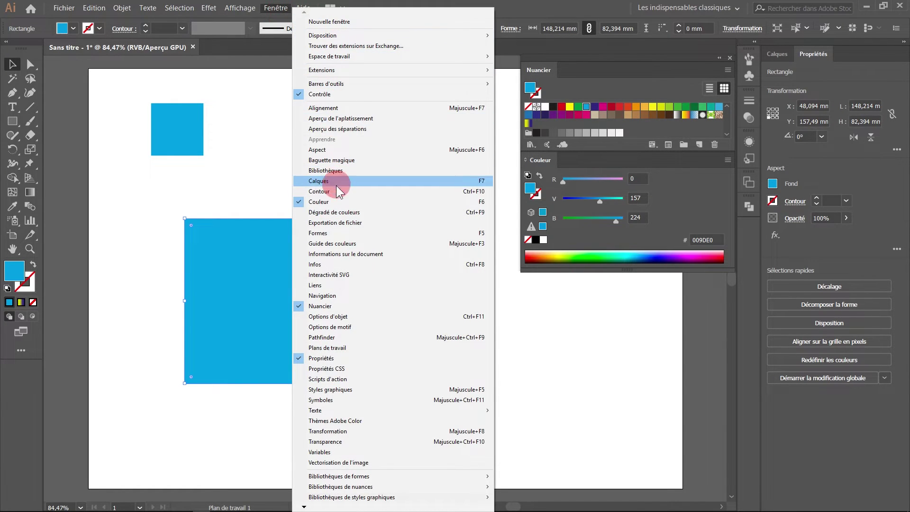
click(349, 213)
drag(813, 100, 364, 73)
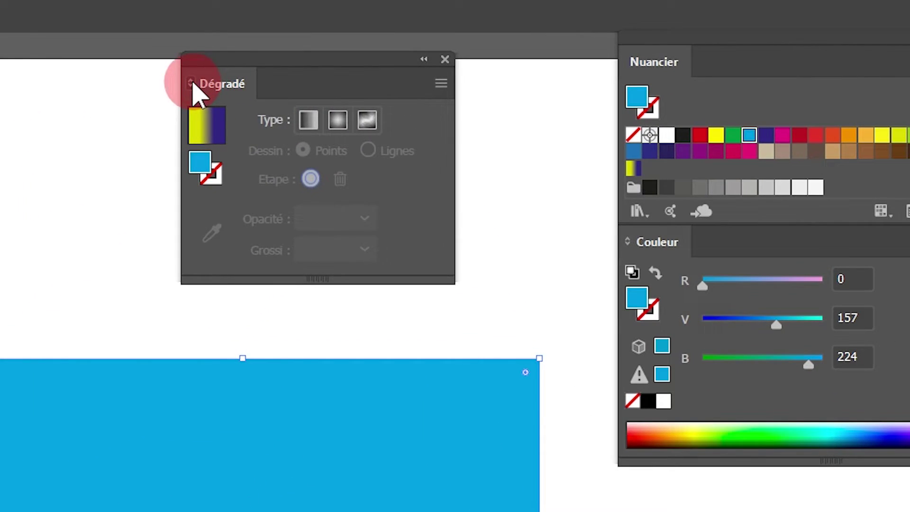
click(275, 82)
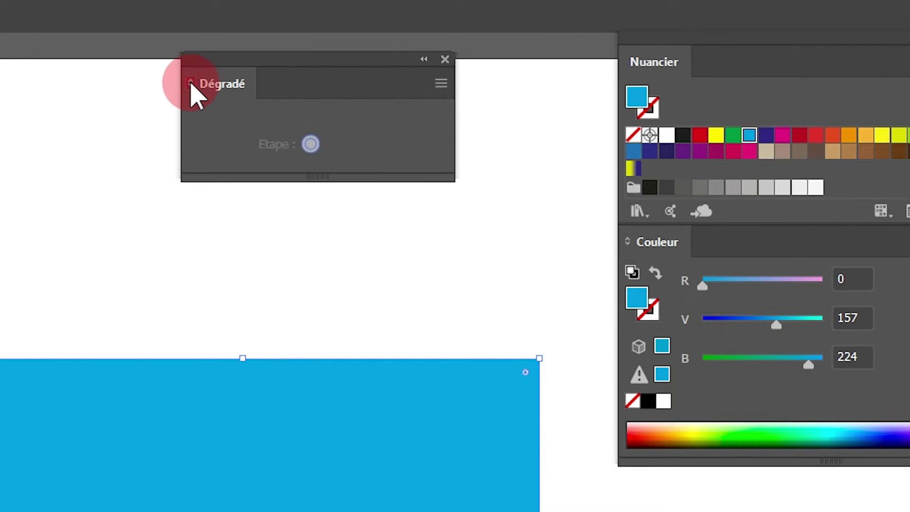
click(190, 82)
click(190, 83)
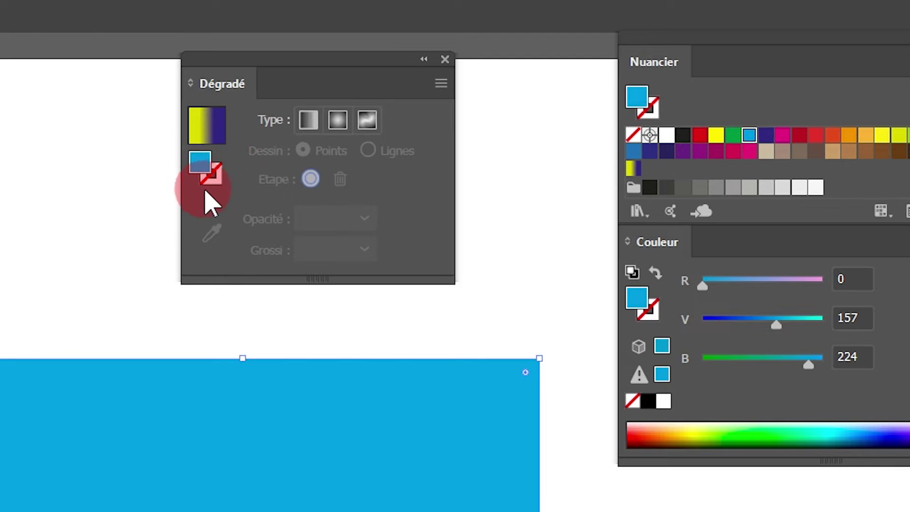
click(207, 170)
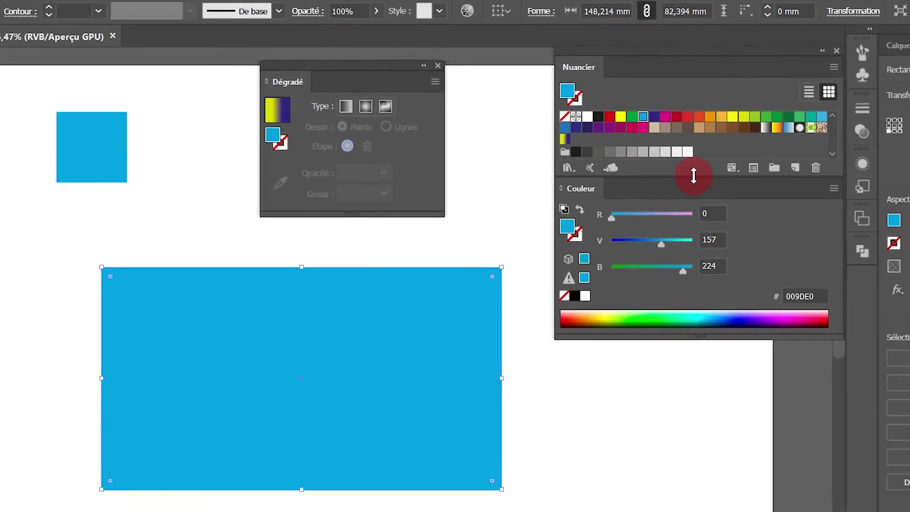
Step: Enlarge the swatches area to show all colour groups and browse the preset gradient (Dégradés) libraries
drag(825, 231, 816, 368)
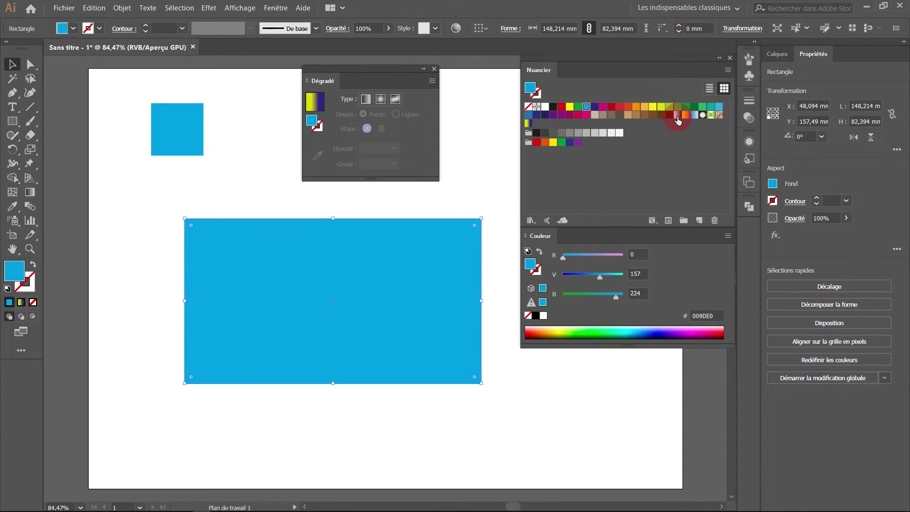
click(530, 220)
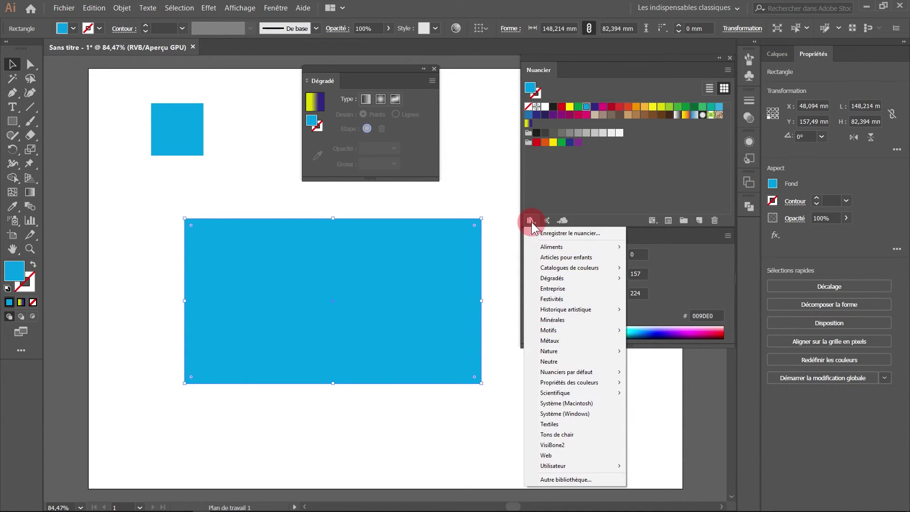
mouse_move(557, 277)
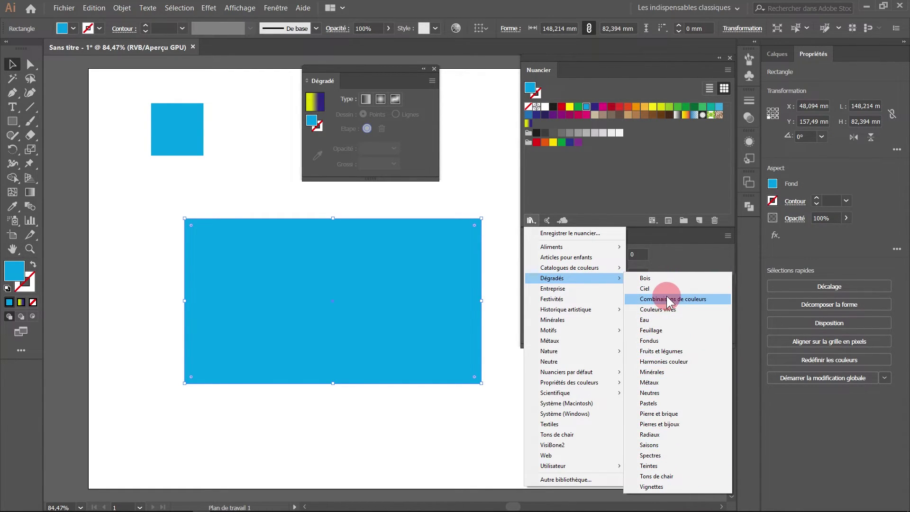
click(649, 172)
mouse_move(682, 120)
mouse_down()
mouse_move(397, 124)
mouse_move(320, 110)
mouse_up()
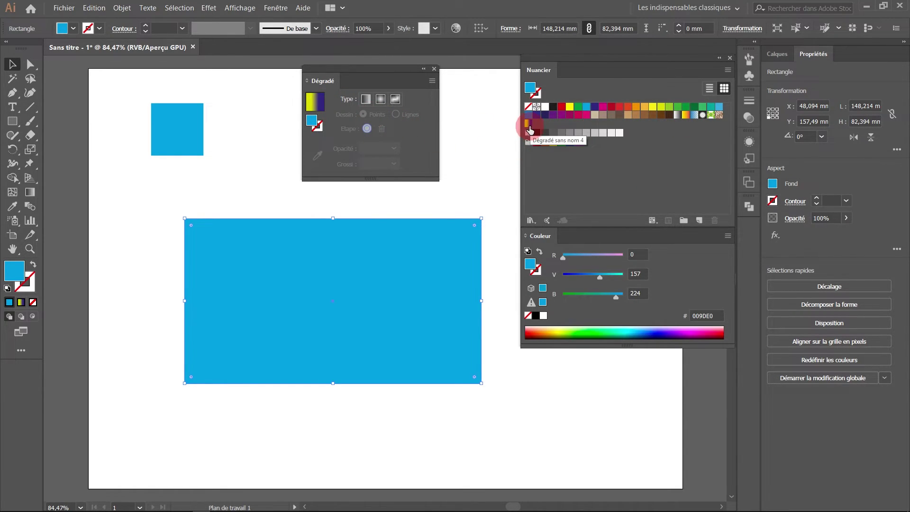
Step: Fill the large rectangle with the yellow-to-dark-blue linear gradient, enter gradient editing, and set its angle to 45°
click(364, 101)
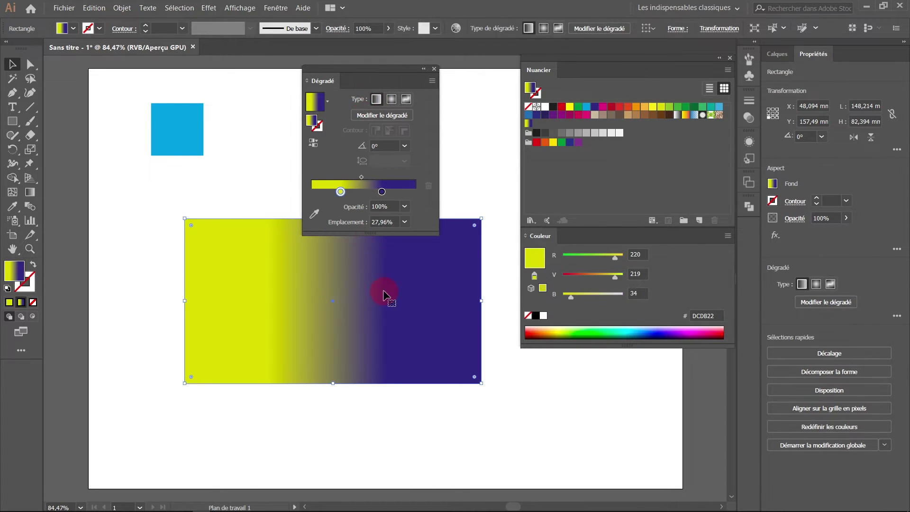
scroll(385, 259, up, 3)
click(369, 116)
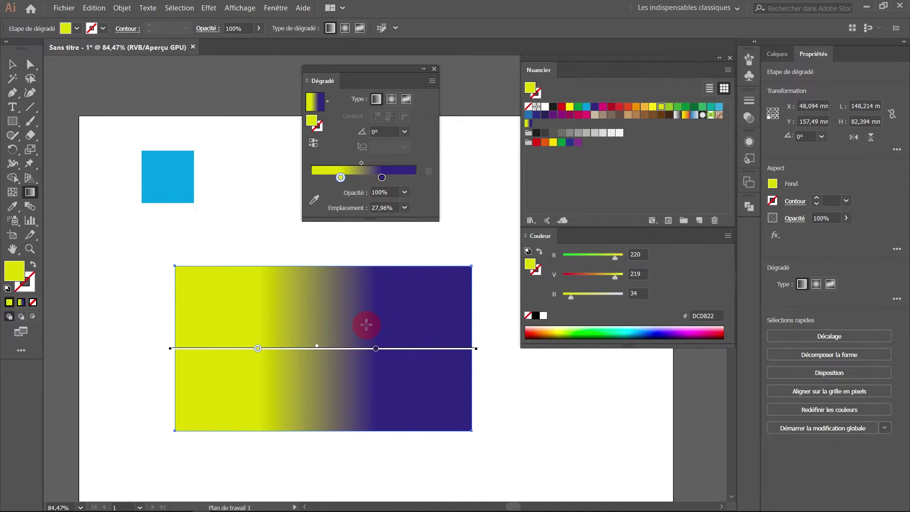
click(405, 131)
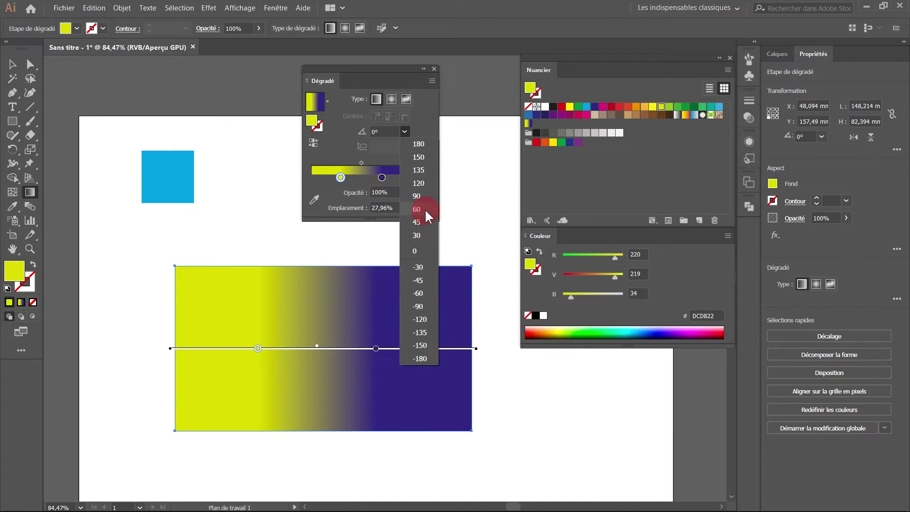
click(416, 222)
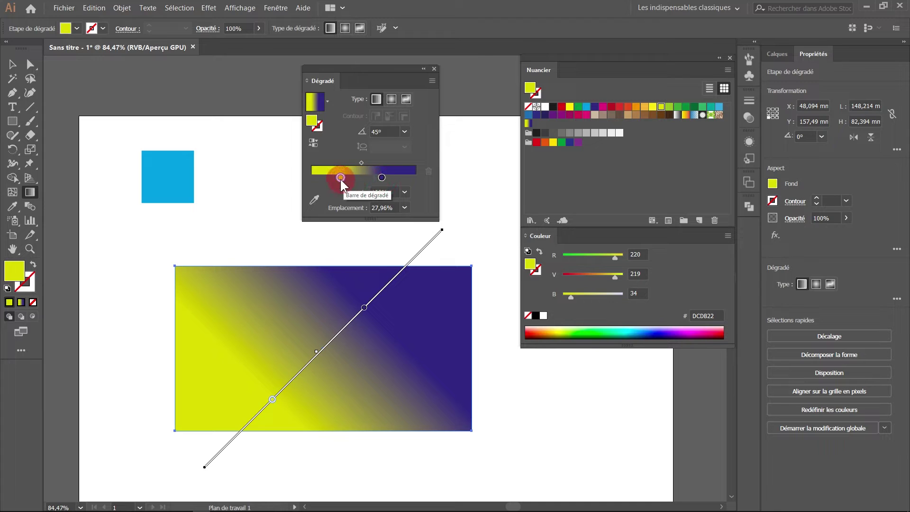
Step: Place the yellow stop at 0%, add a dark blue stop at 100%, and move the existing dark blue stop to 48.51%
drag(340, 177, 309, 179)
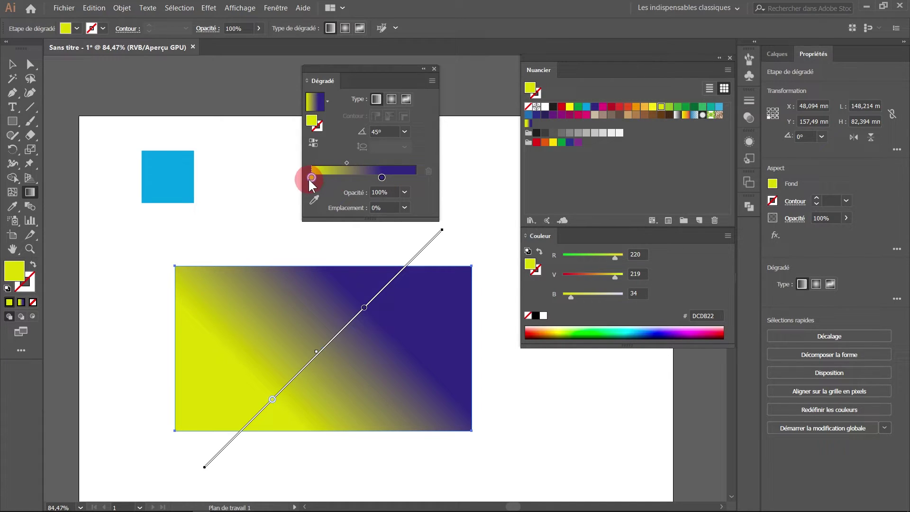
click(381, 178)
click(415, 179)
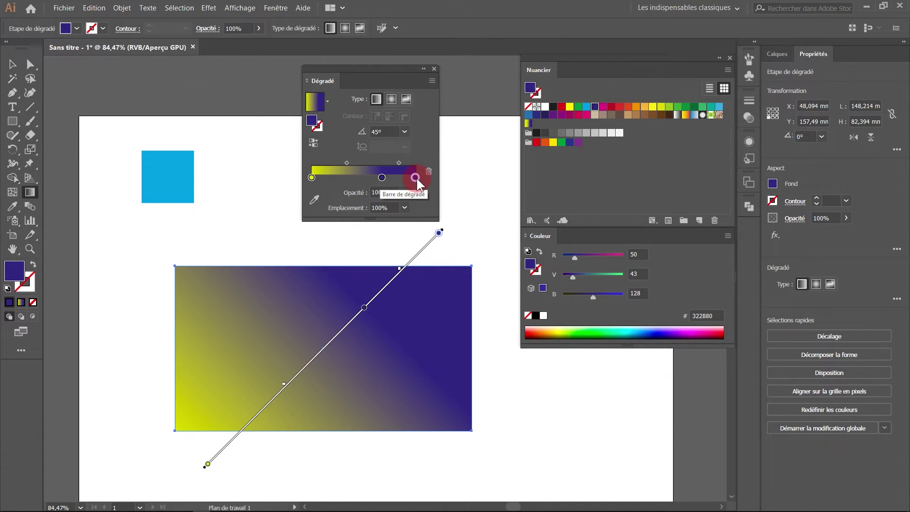
drag(383, 178, 360, 178)
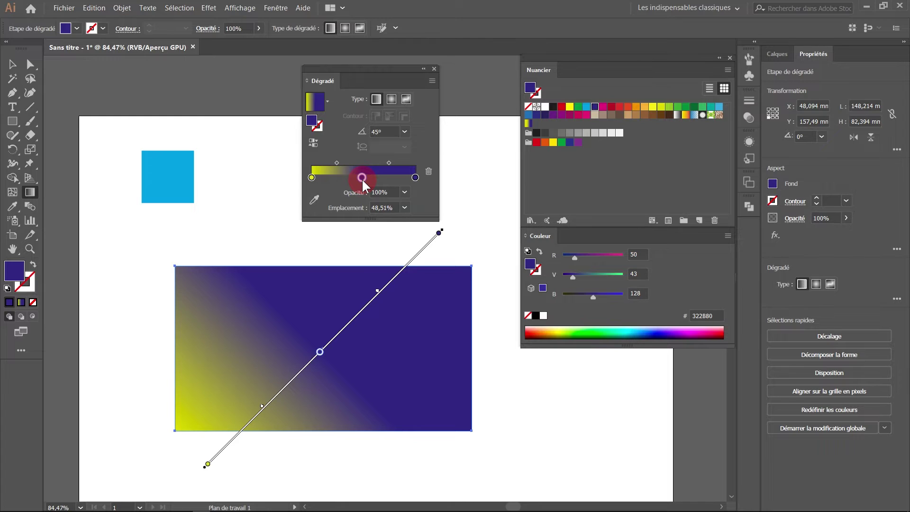
Step: Try yellow, red and dark green swatches on the gradient's middle stop and adjust its colour to R 194, V 86, B 57
drag(662, 111, 363, 178)
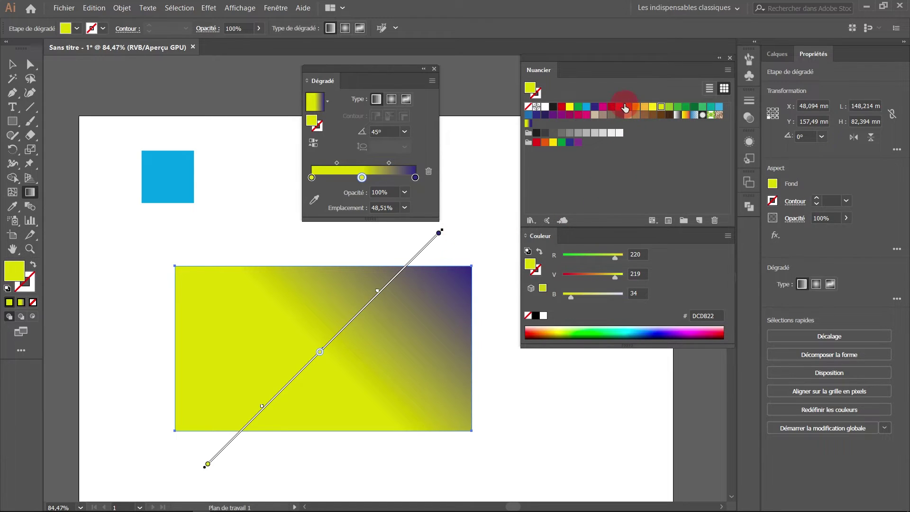
drag(619, 106, 362, 177)
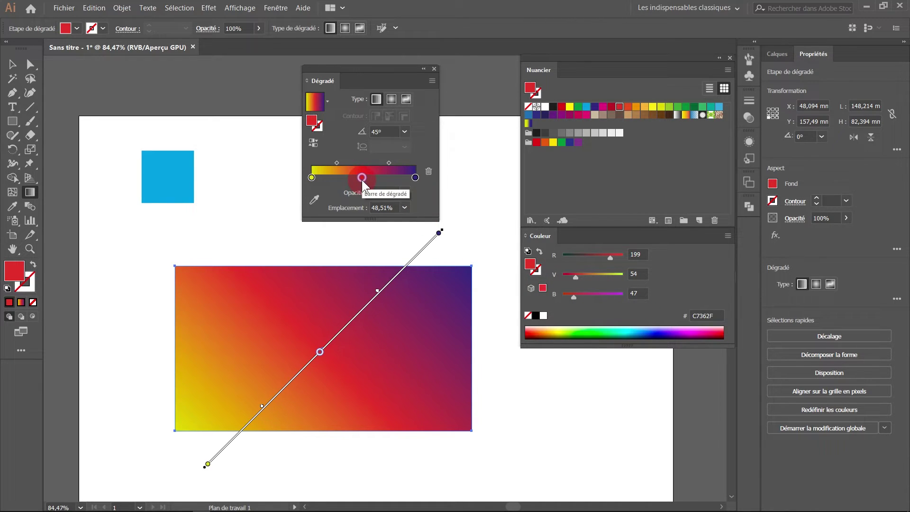
click(693, 107)
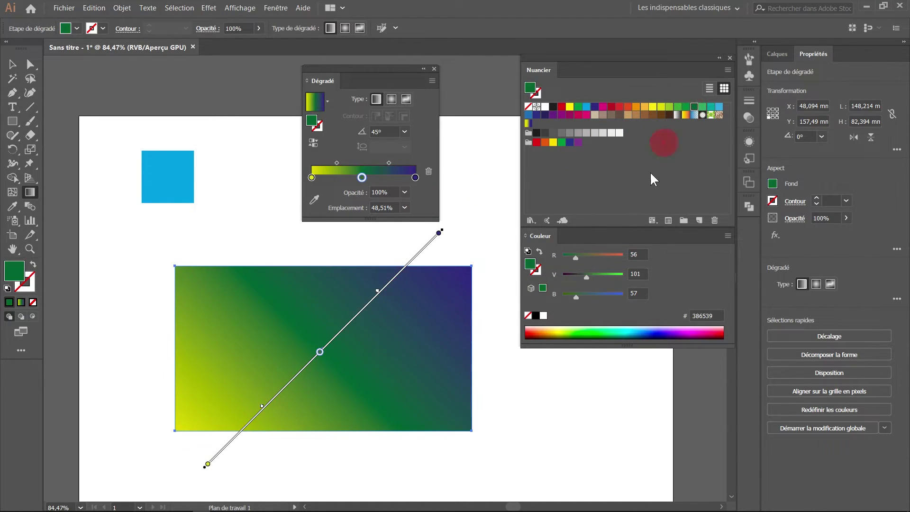
drag(593, 257, 605, 262)
click(584, 274)
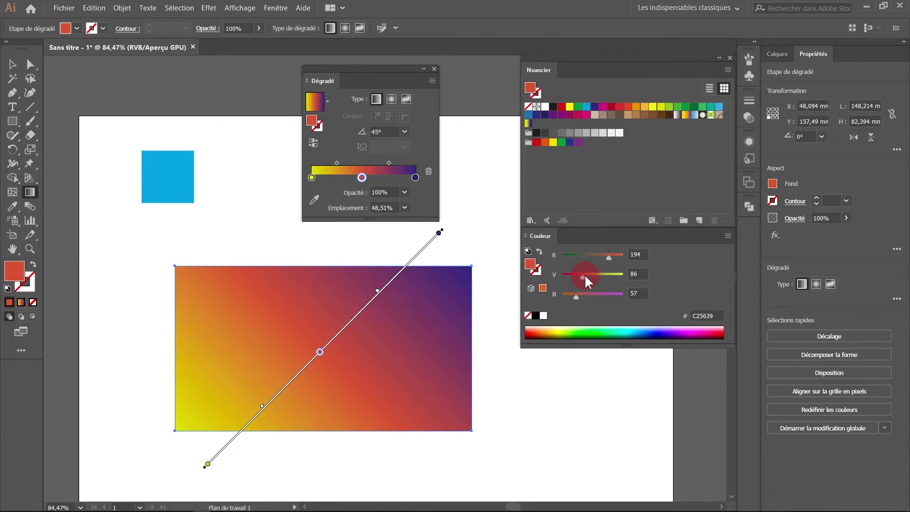
Step: Recolour the middle gradient stop by sampling the blue of the small square with the eyedropper
click(313, 200)
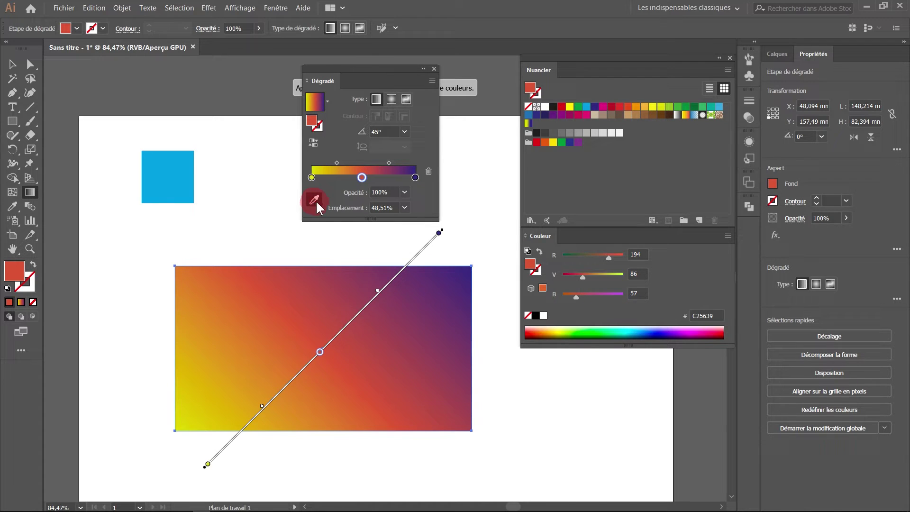
click(180, 173)
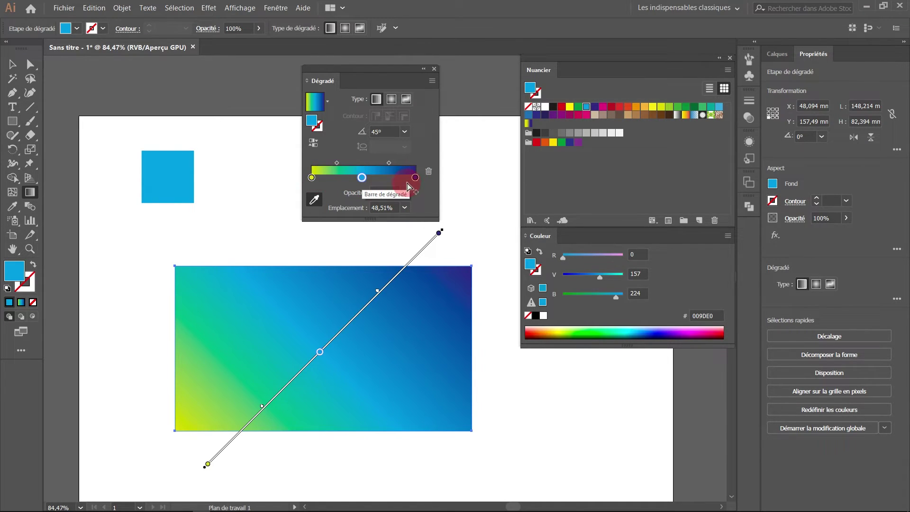
Step: Examine the location and opacity settings of the gradient's second midpoint and of its yellow, light blue and dark blue stops
click(388, 162)
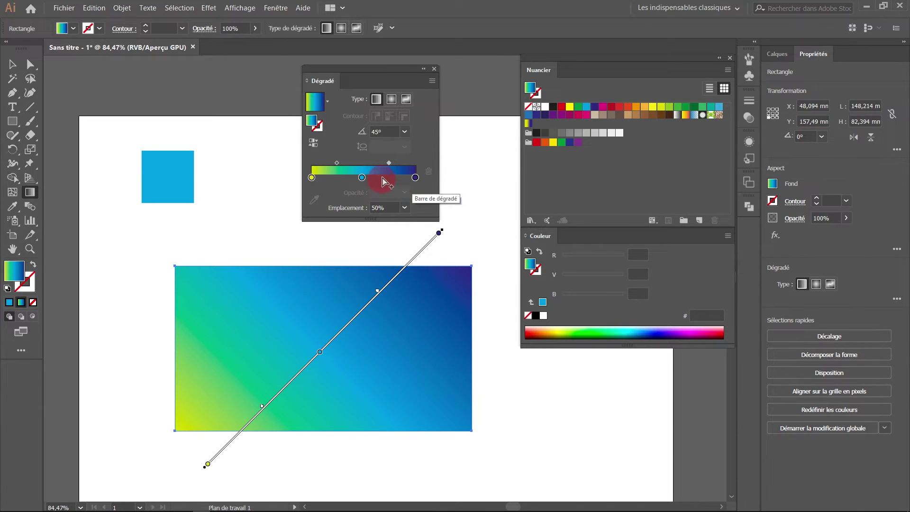
click(382, 207)
click(404, 208)
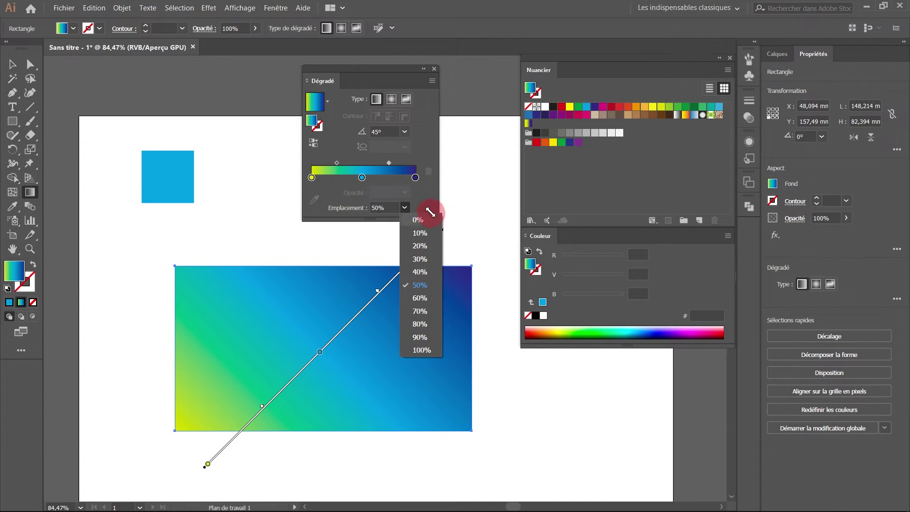
click(361, 177)
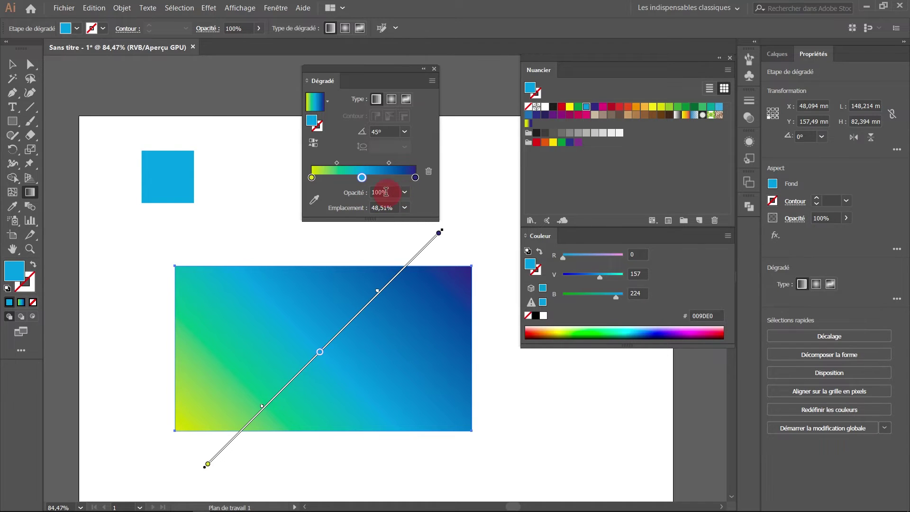
click(415, 178)
click(362, 177)
click(312, 177)
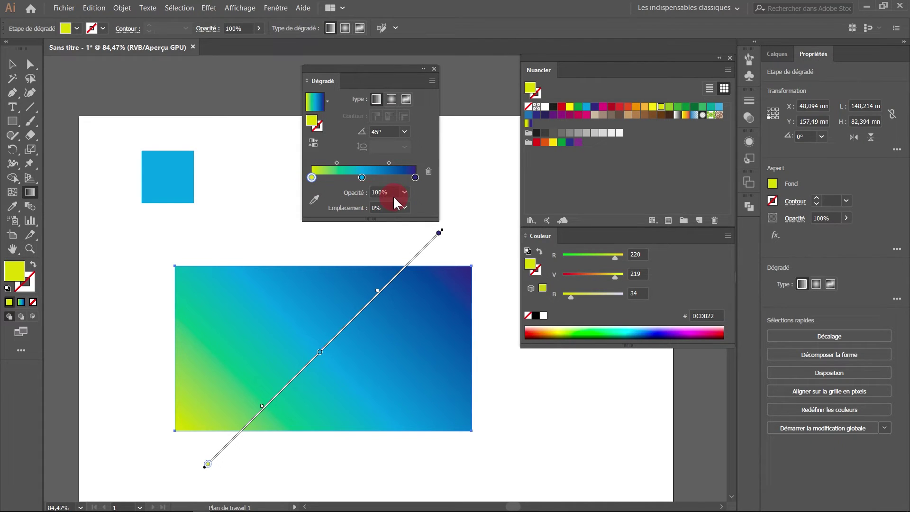
Step: Shift the middle gradient stop to 49.41% and set its opacity to 10%
click(362, 177)
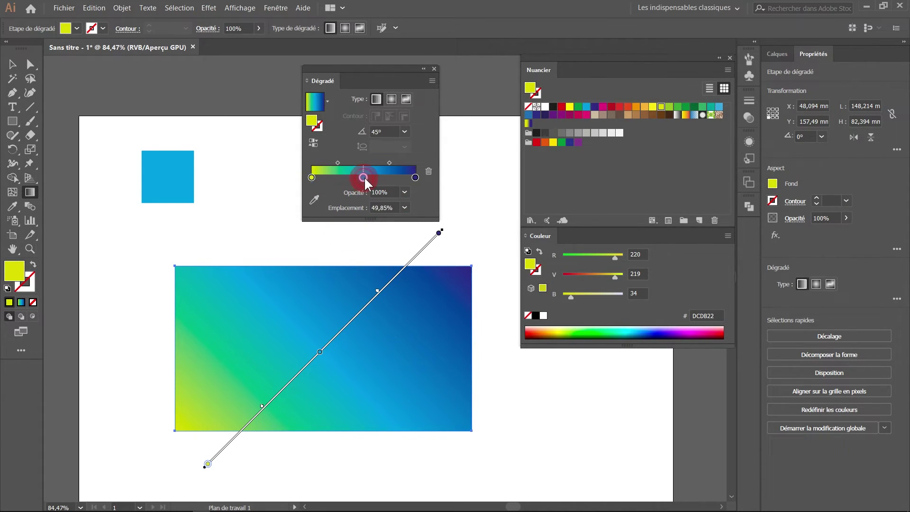
click(405, 191)
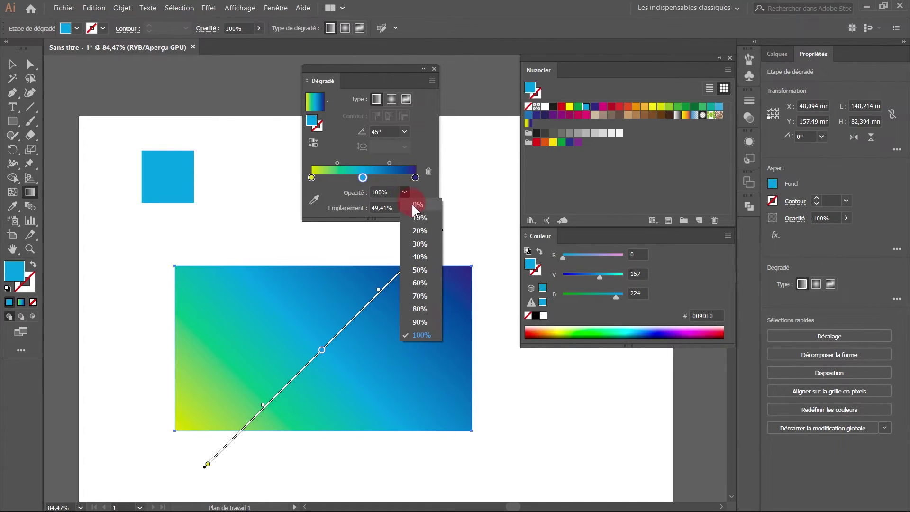
click(414, 217)
Step: Place the blue square behind the gradient rectangle, enlarge it to about 70 × 77 mm, and reposition the rectangle over it
click(12, 64)
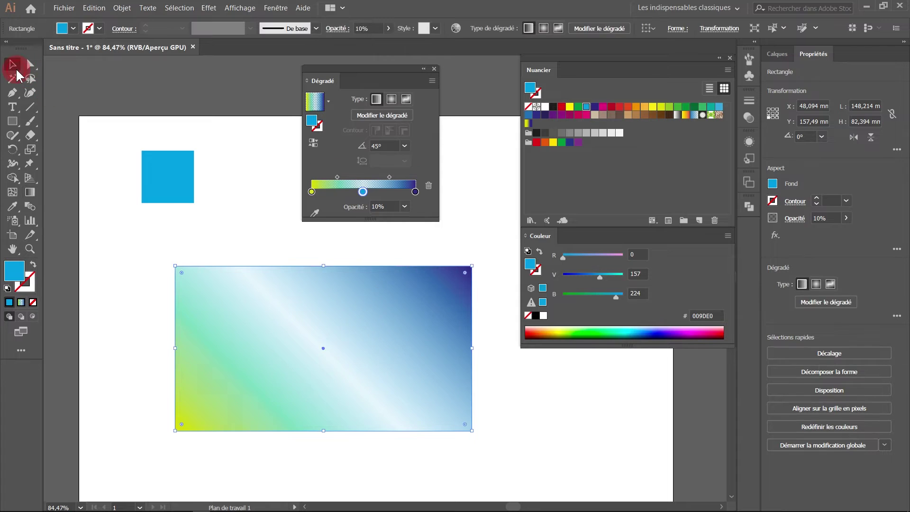
click(183, 193)
drag(193, 202, 322, 322)
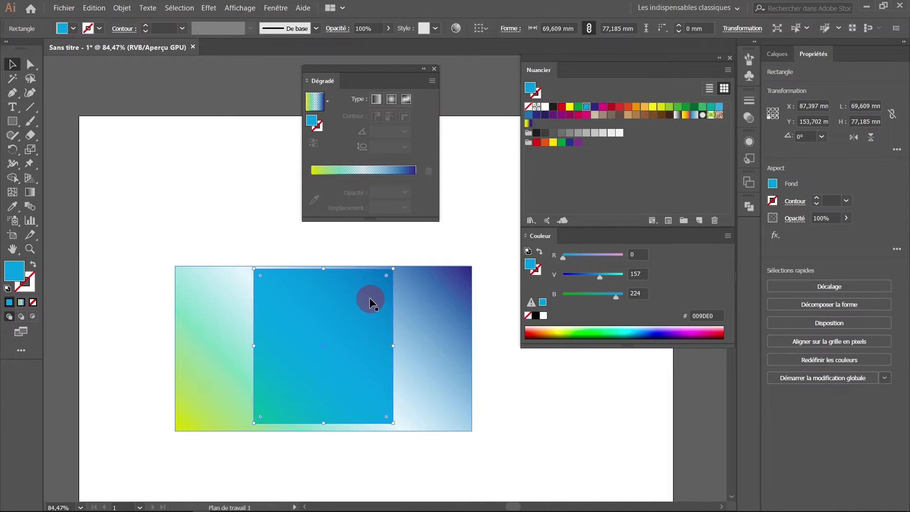
drag(466, 303, 346, 324)
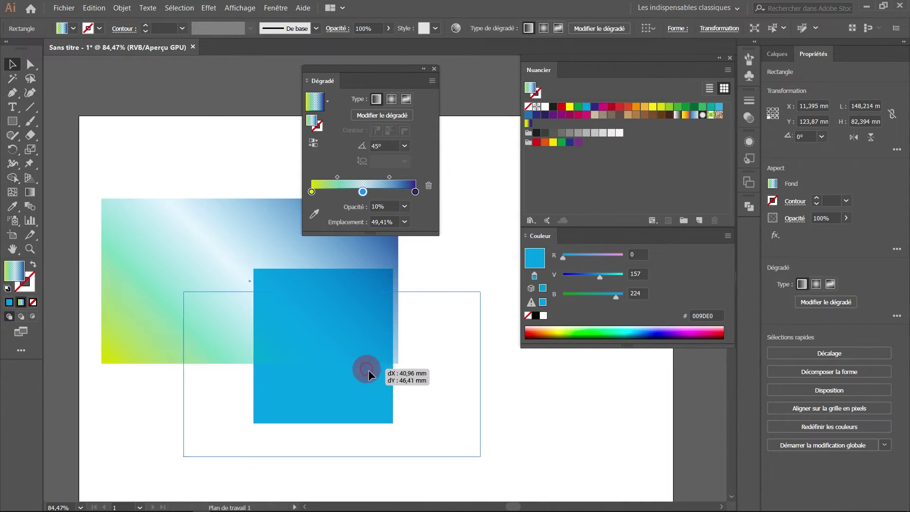
Step: Save the rectangle's gradient as swatches from the gradient list, from its thumbnail, and as a new swatch with the proposed name
drag(374, 69, 351, 54)
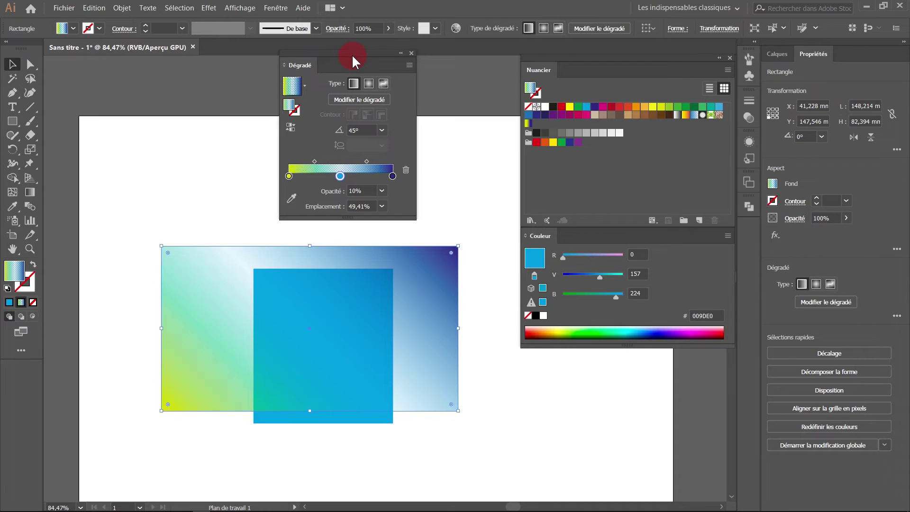
click(305, 84)
click(209, 178)
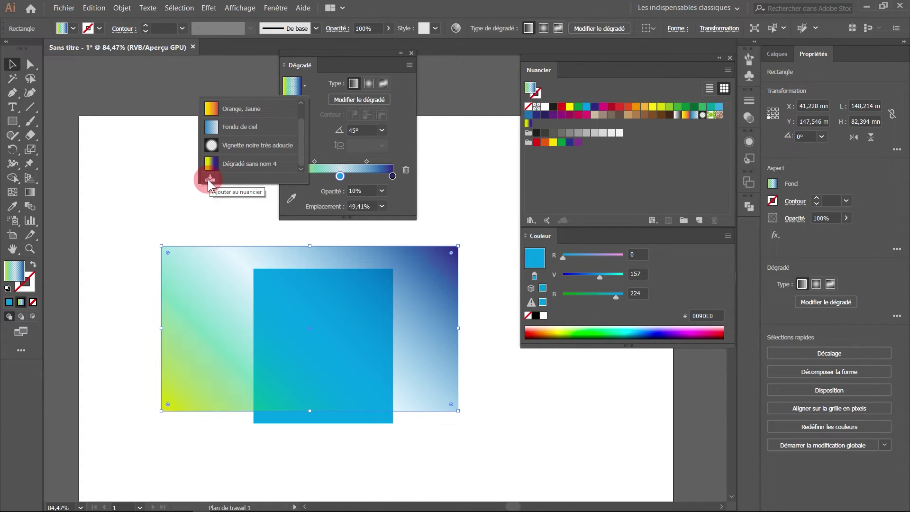
mouse_move(303, 145)
mouse_down()
mouse_move(303, 113)
mouse_move(301, 138)
mouse_up()
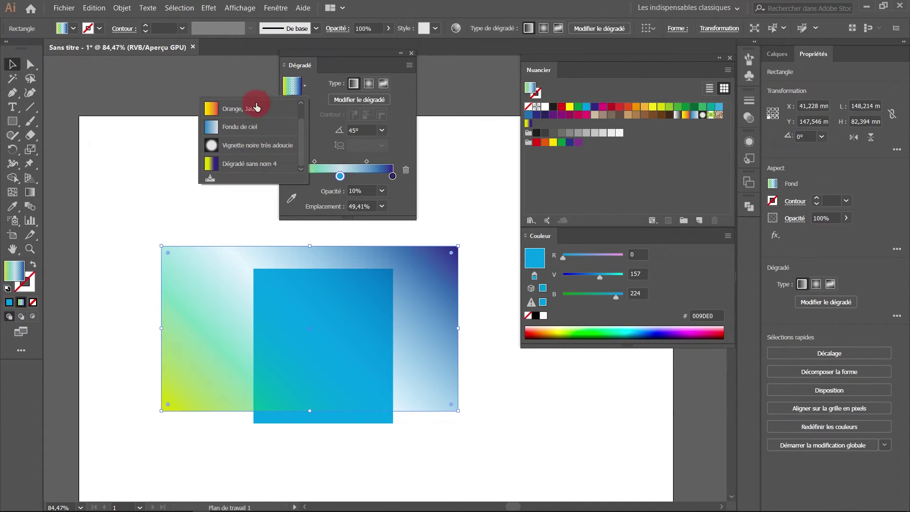
click(209, 179)
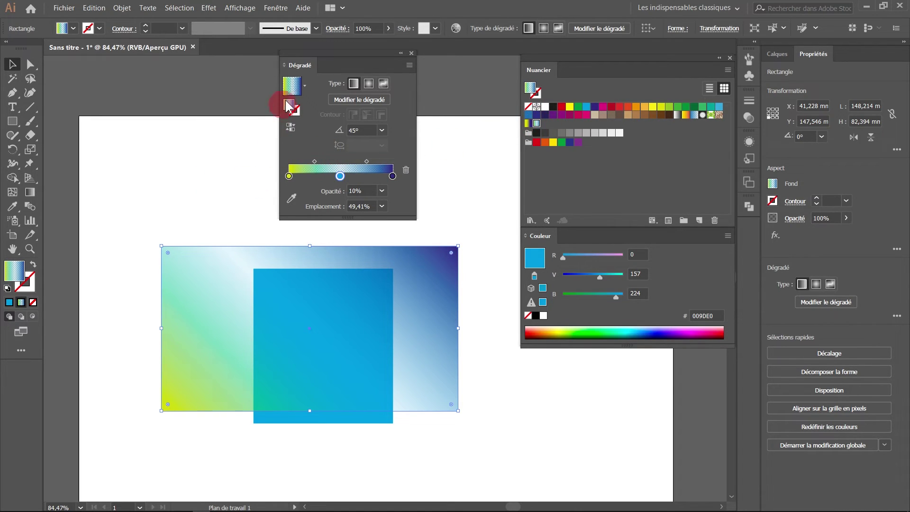
drag(293, 89, 574, 124)
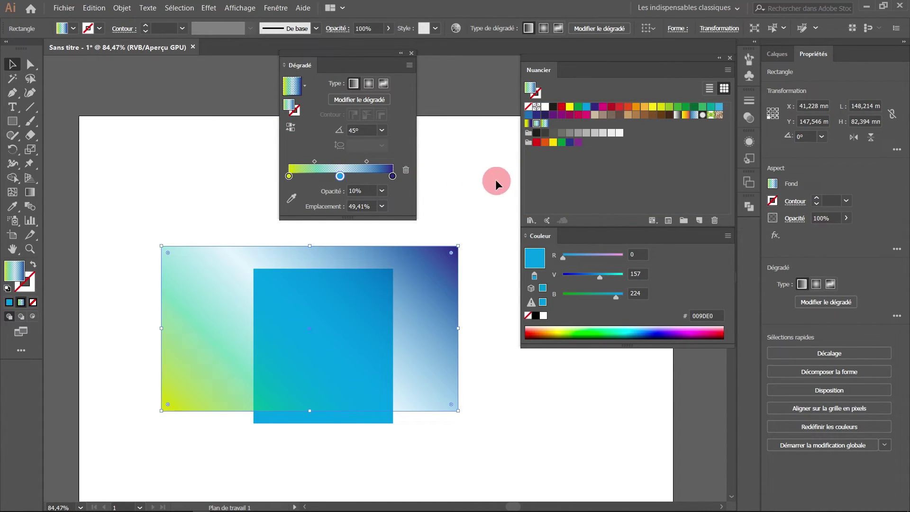
click(698, 220)
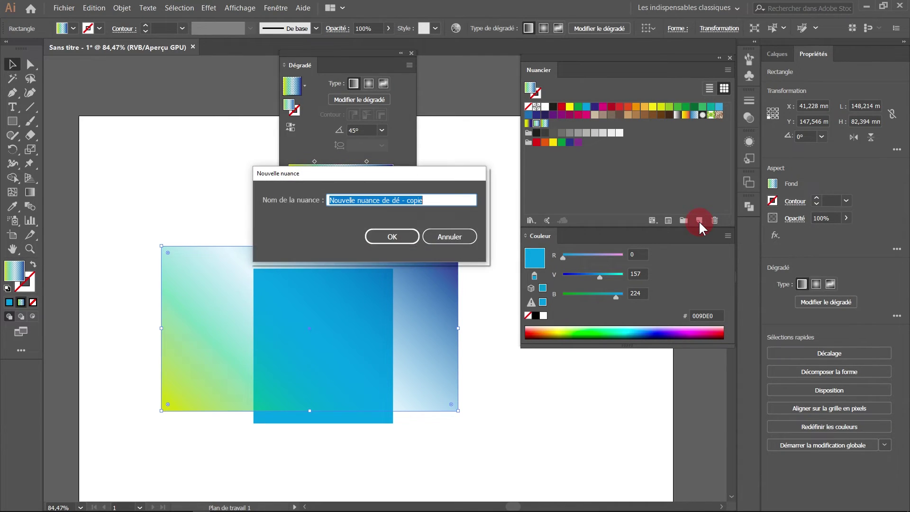
click(392, 236)
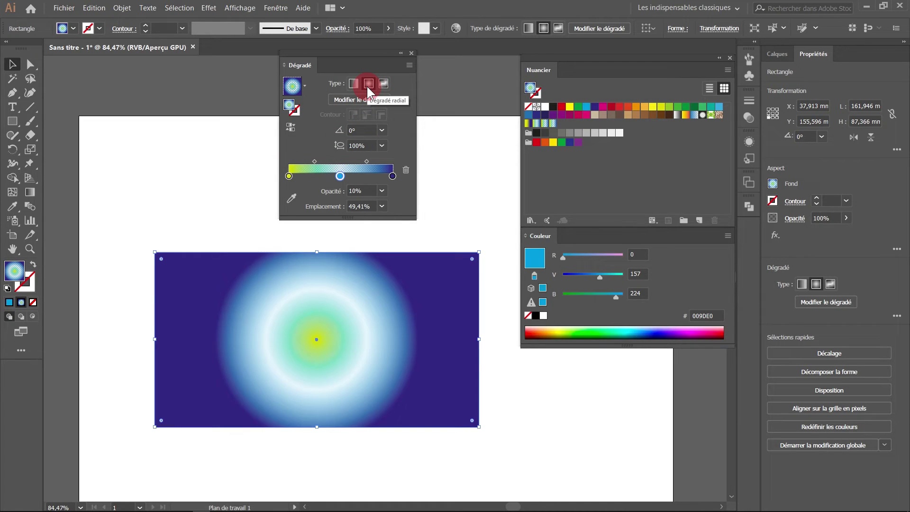
Step: Try an aspect ratio of 30% on the rectangle's radial gradient and replace it with 200%
click(382, 146)
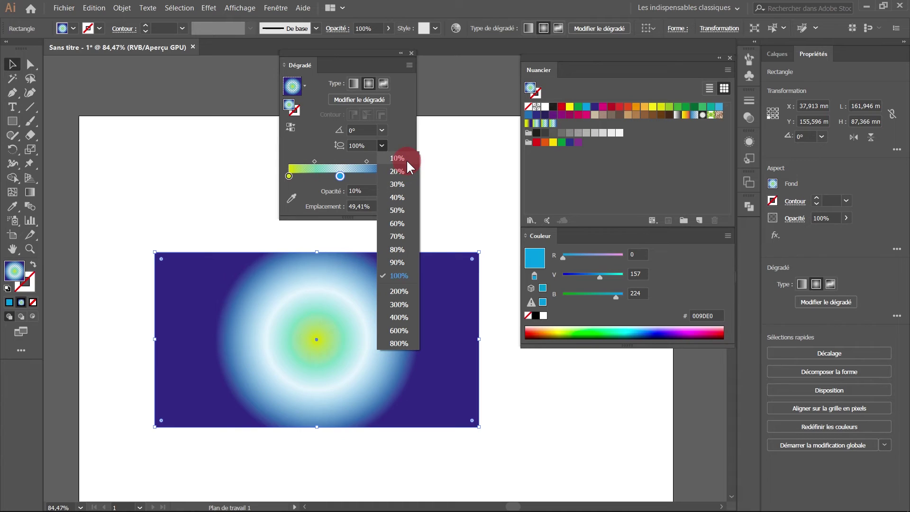
click(406, 184)
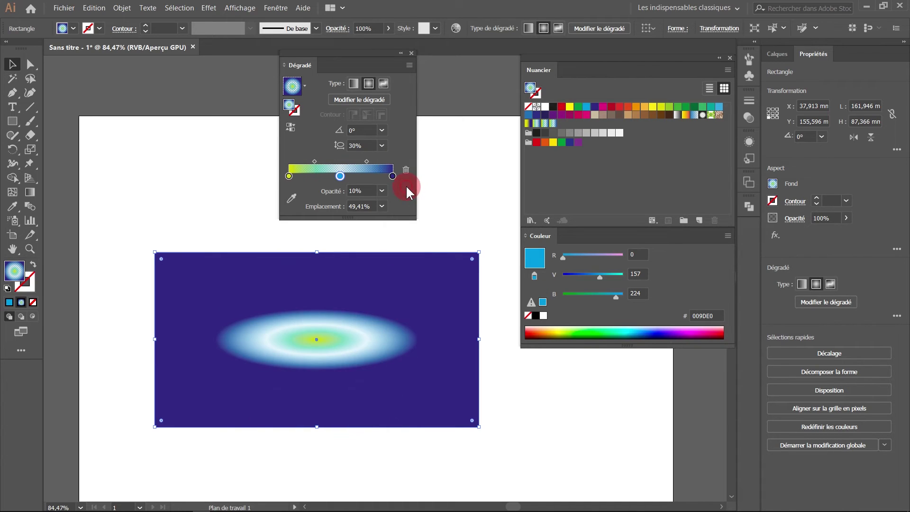
click(381, 146)
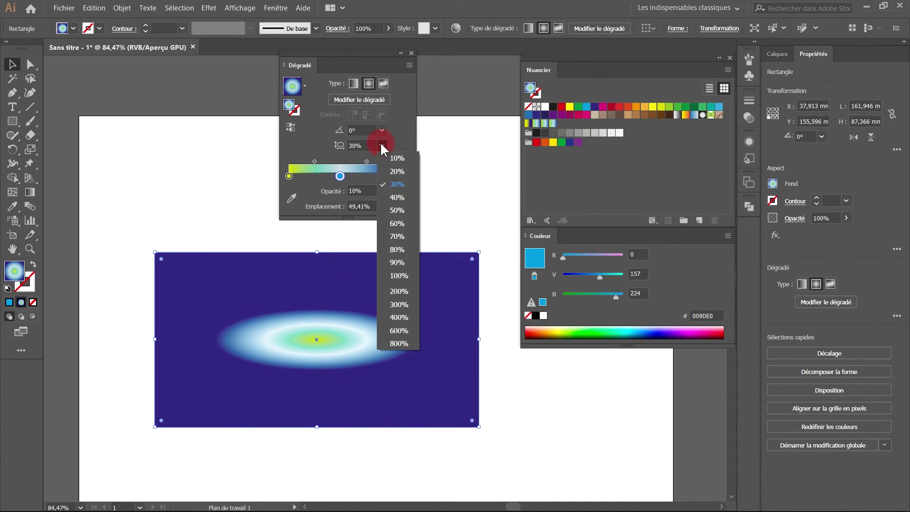
click(398, 291)
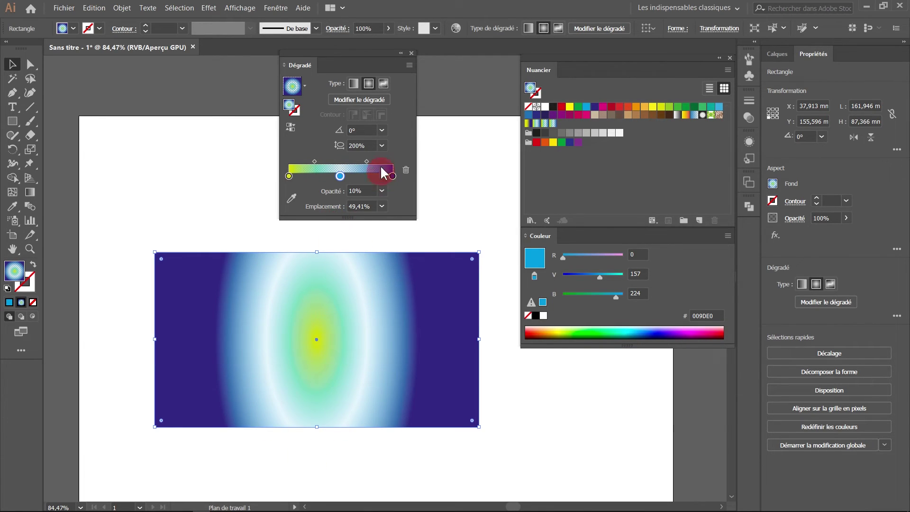
Step: Apply a freeform gradient in points mode to the rectangle and move its two upper colour points inward
click(382, 83)
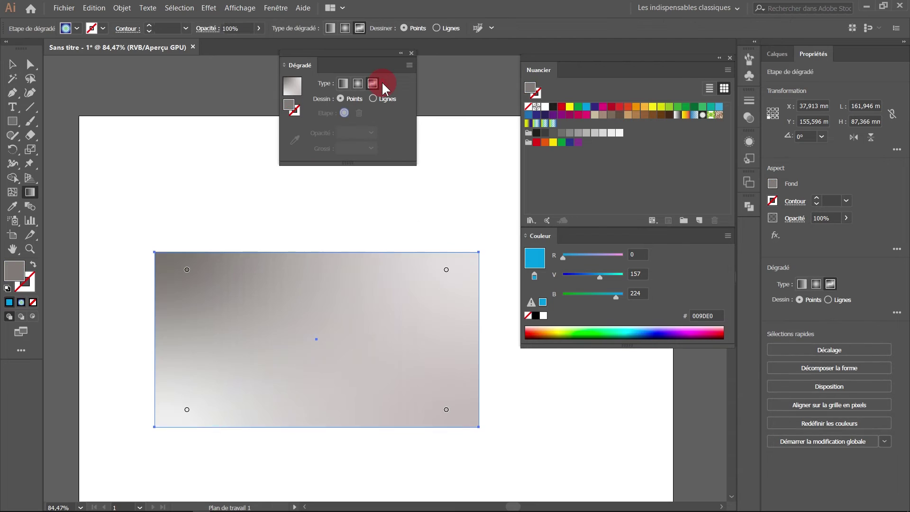
drag(187, 273, 227, 294)
drag(446, 270, 382, 302)
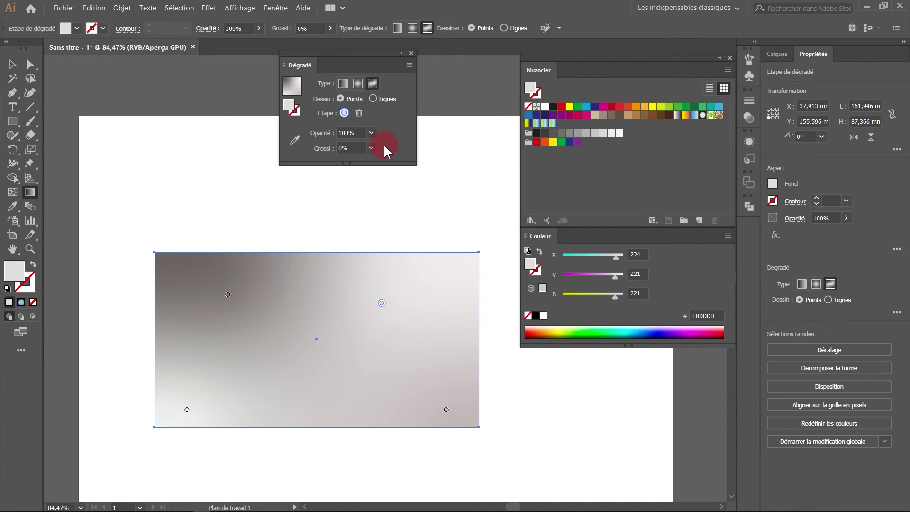
drag(227, 294, 267, 294)
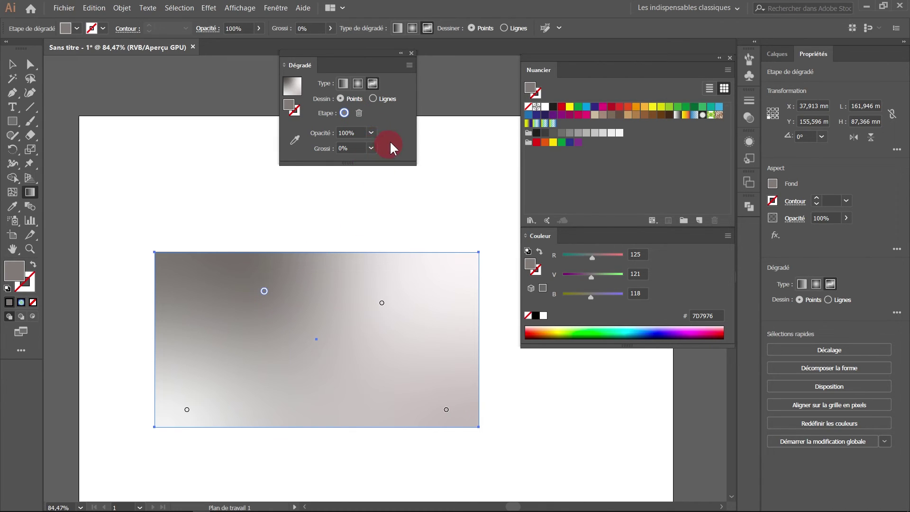
Step: Set the upper-left freeform point's spread to 100% and its opacity to 0%
click(372, 148)
click(385, 286)
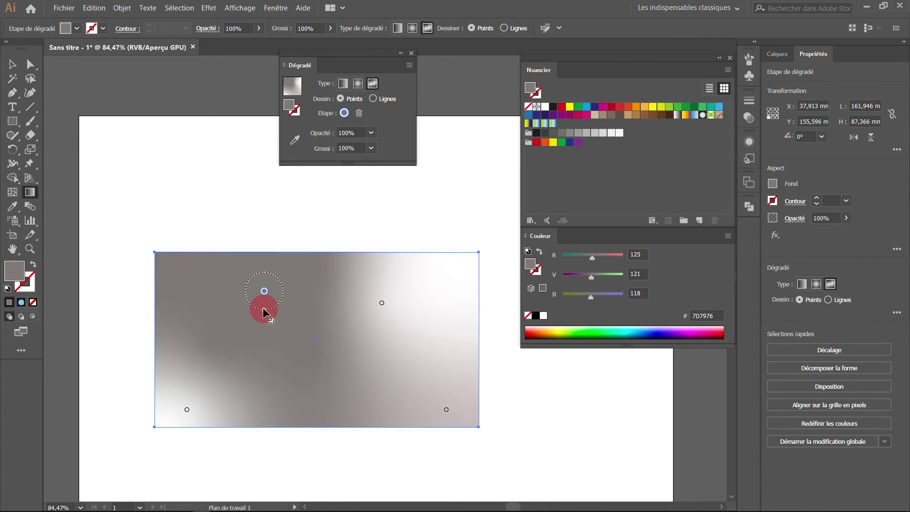
click(371, 133)
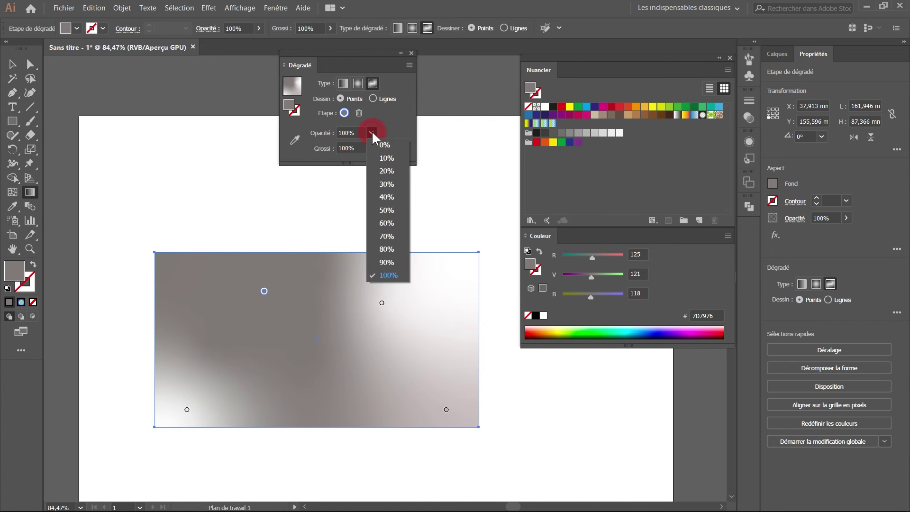
click(384, 145)
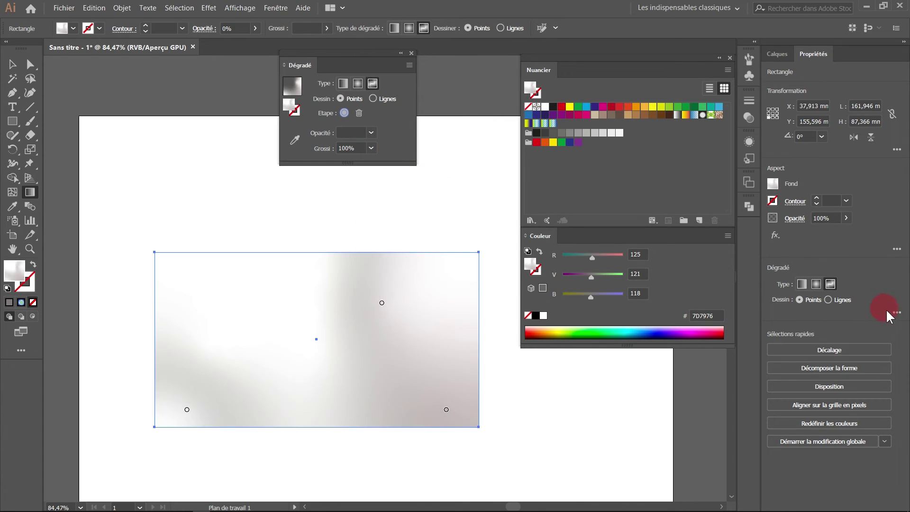
click(896, 314)
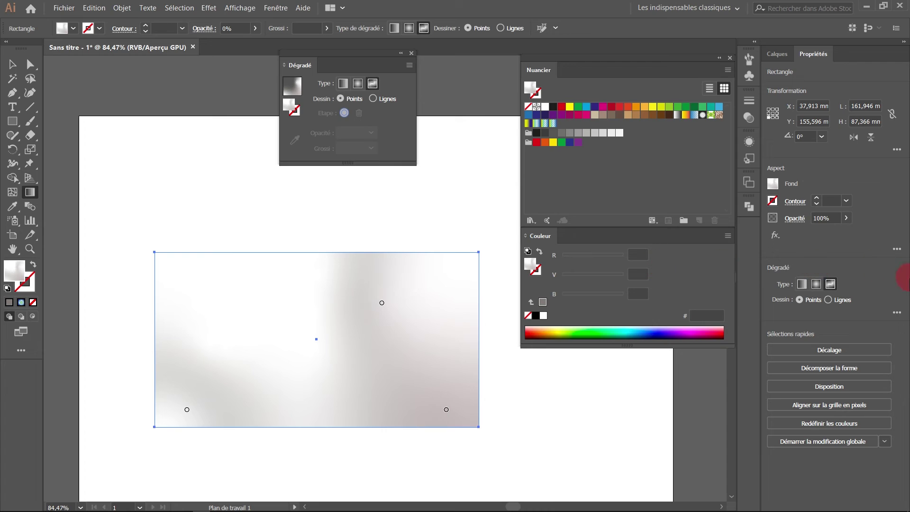
click(896, 315)
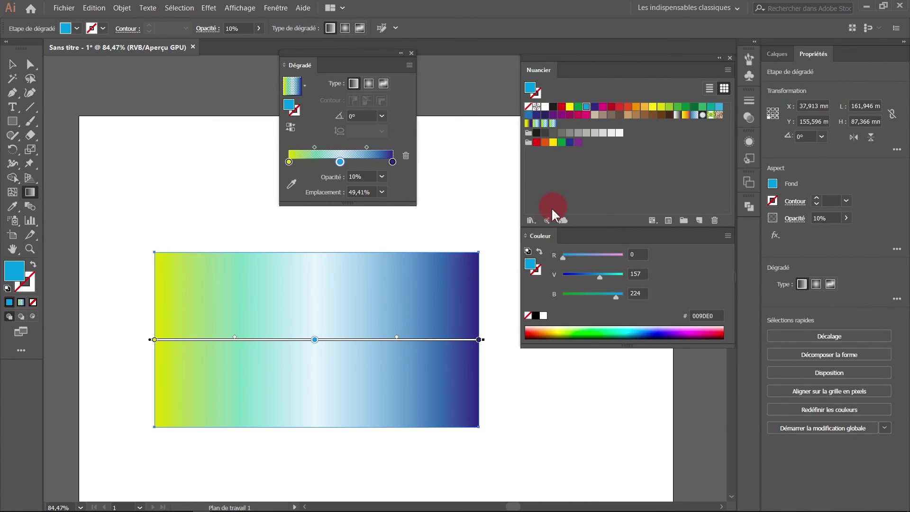
Step: Browse the swatch libraries for the available gradient collections, such as Métaux
click(531, 221)
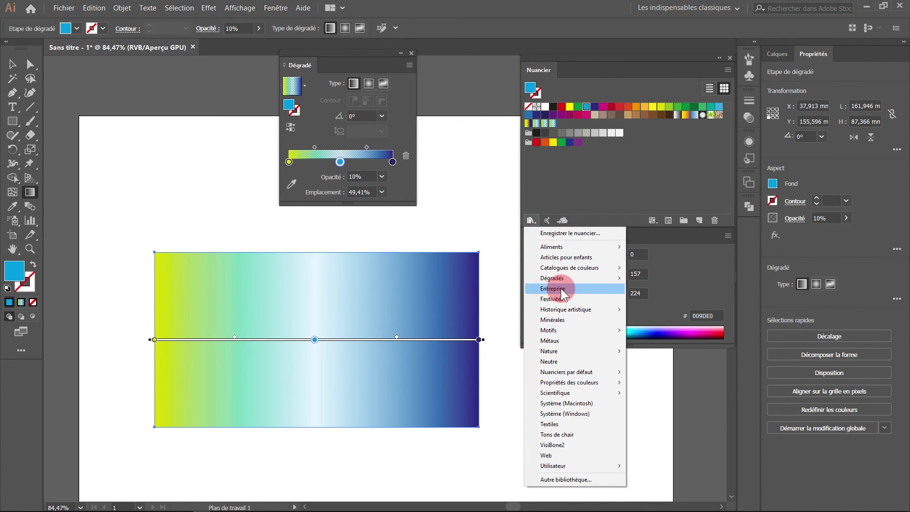
mouse_move(563, 277)
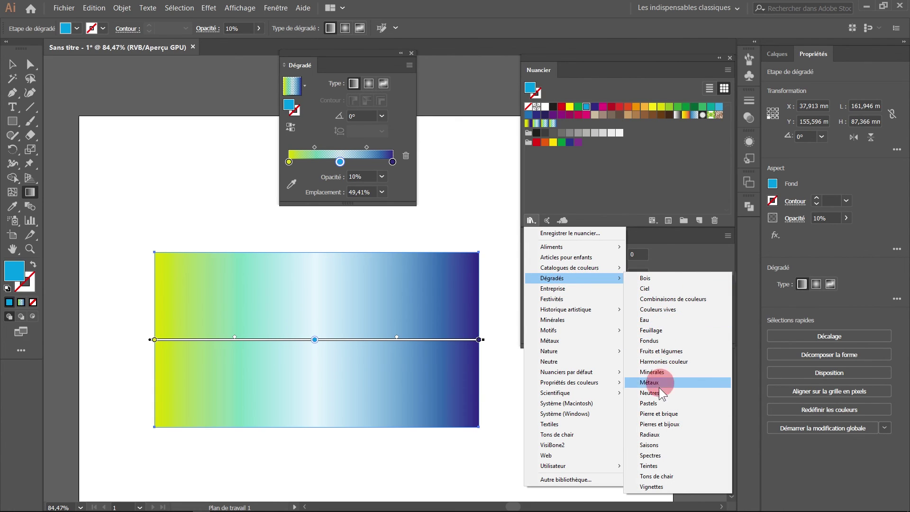
click(689, 173)
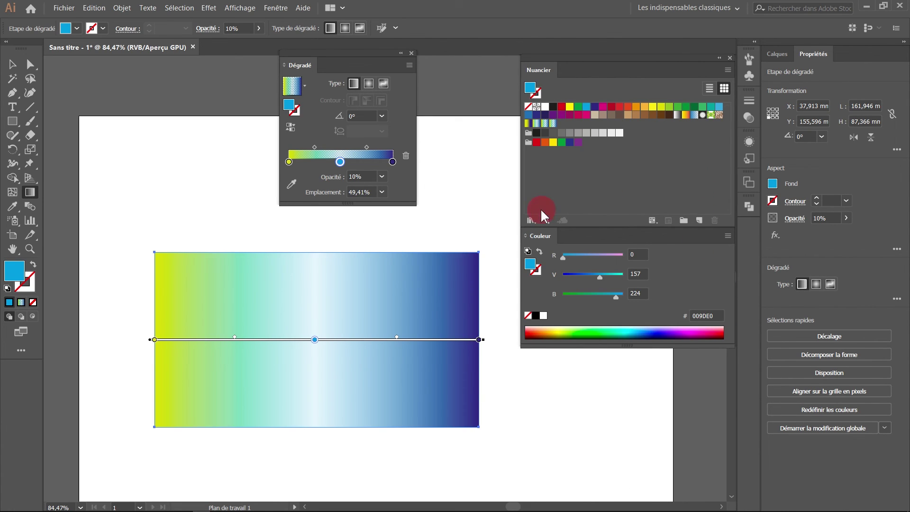